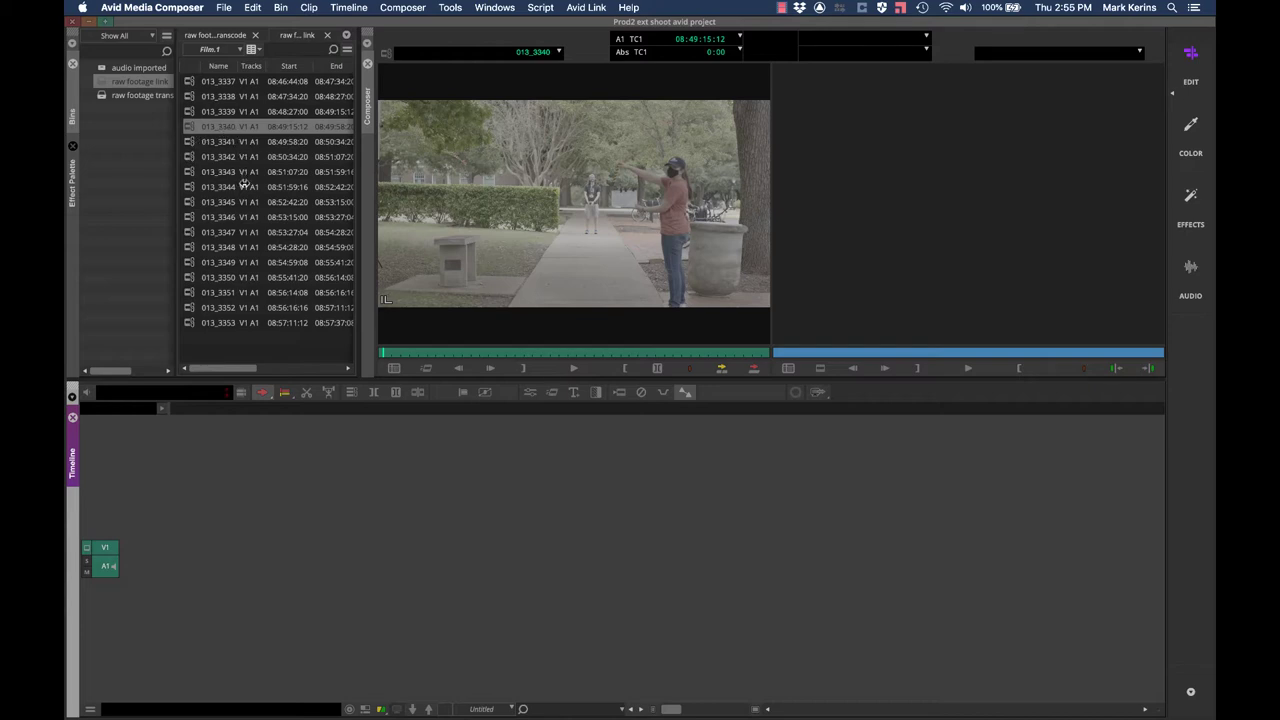
# Scrub and play clip 013_3340 in the viewer, stopping at 08:49:31:17
pyautogui.hscroll(2, 243, 183)
pyautogui.hscroll(3, 243, 184)
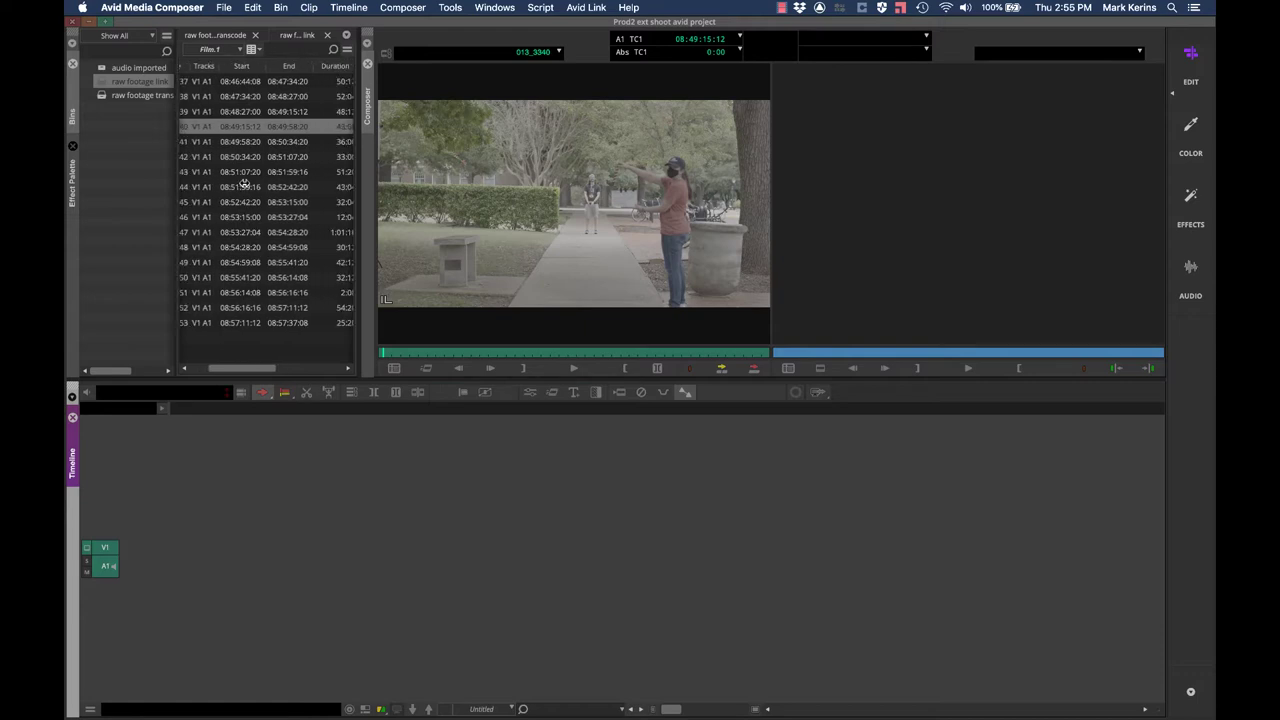
pyautogui.hscroll(-5, 243, 184)
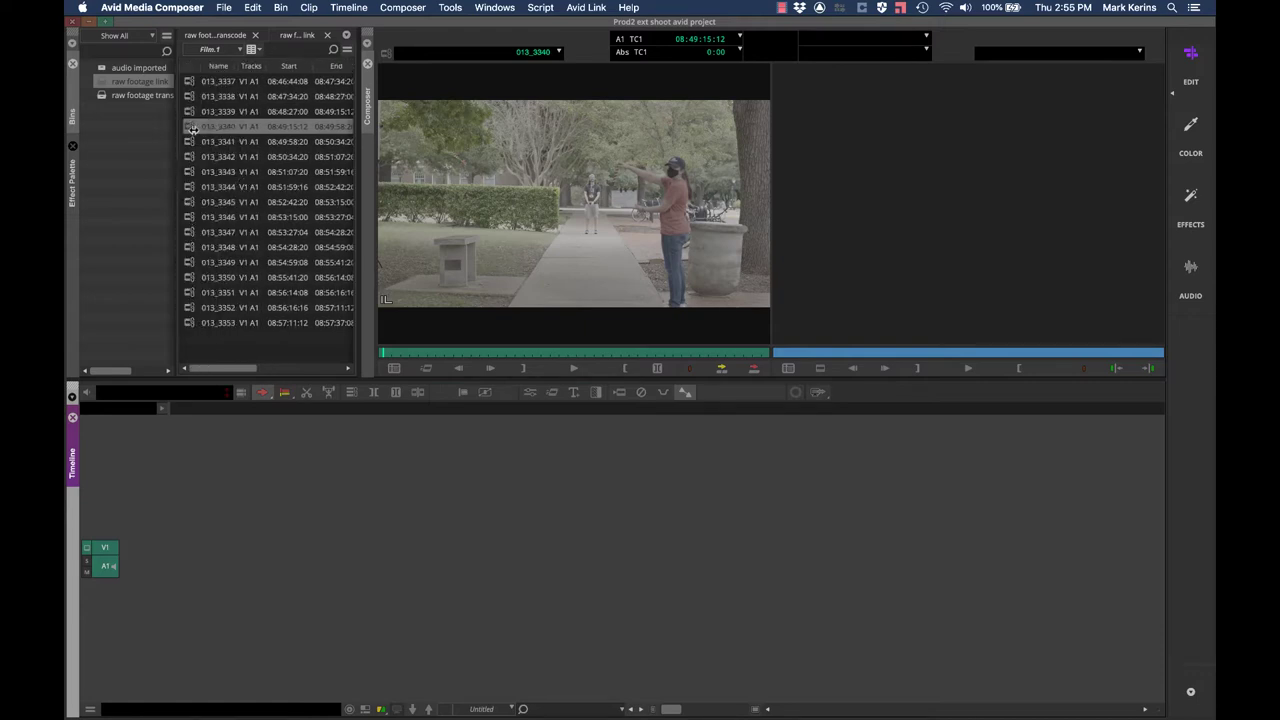
pyautogui.hscroll(5, 192, 128)
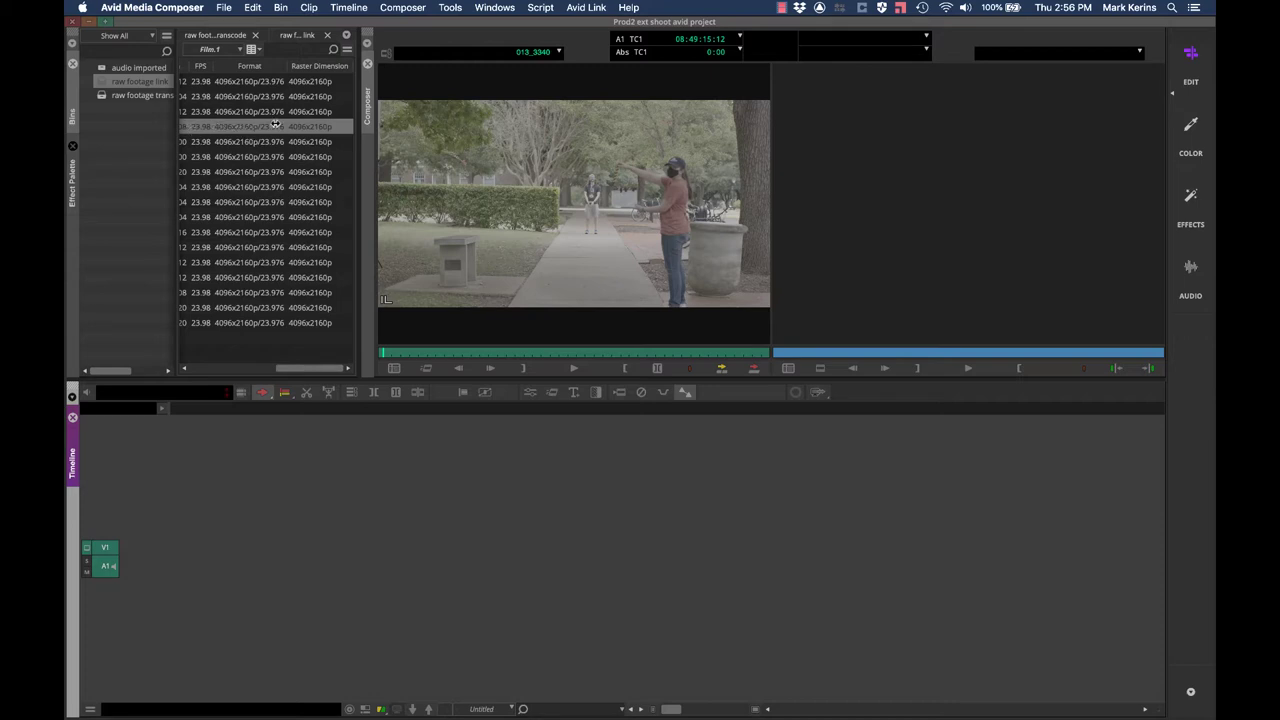
pyautogui.hscroll(-5, 275, 124)
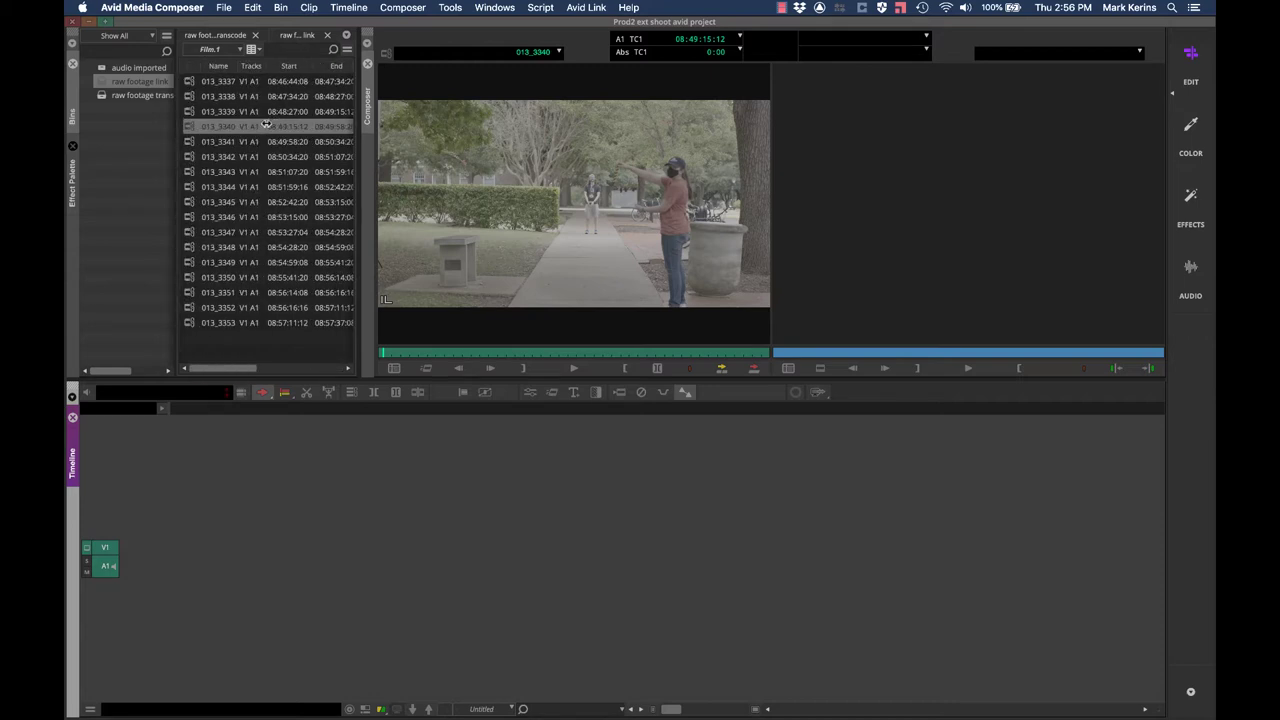
pyautogui.click(192, 126)
pyautogui.click(407, 356)
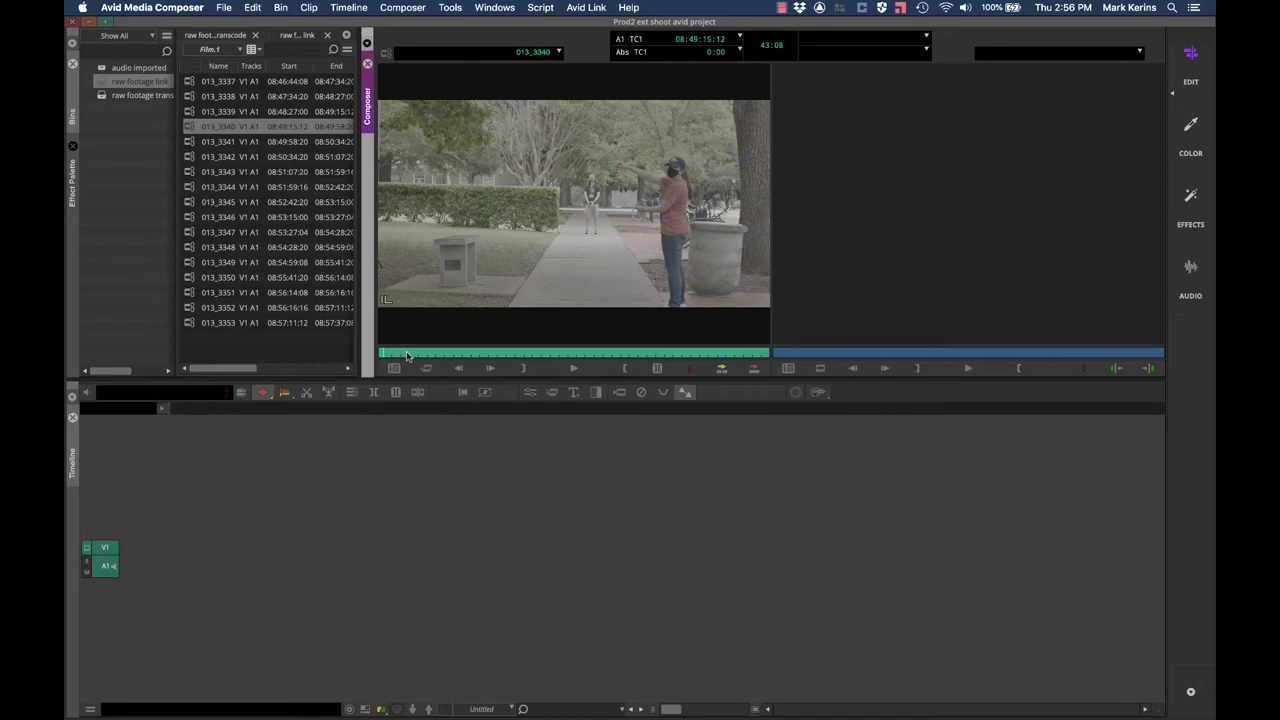
pyautogui.moveTo(407, 356); pyautogui.dragTo(462, 337)
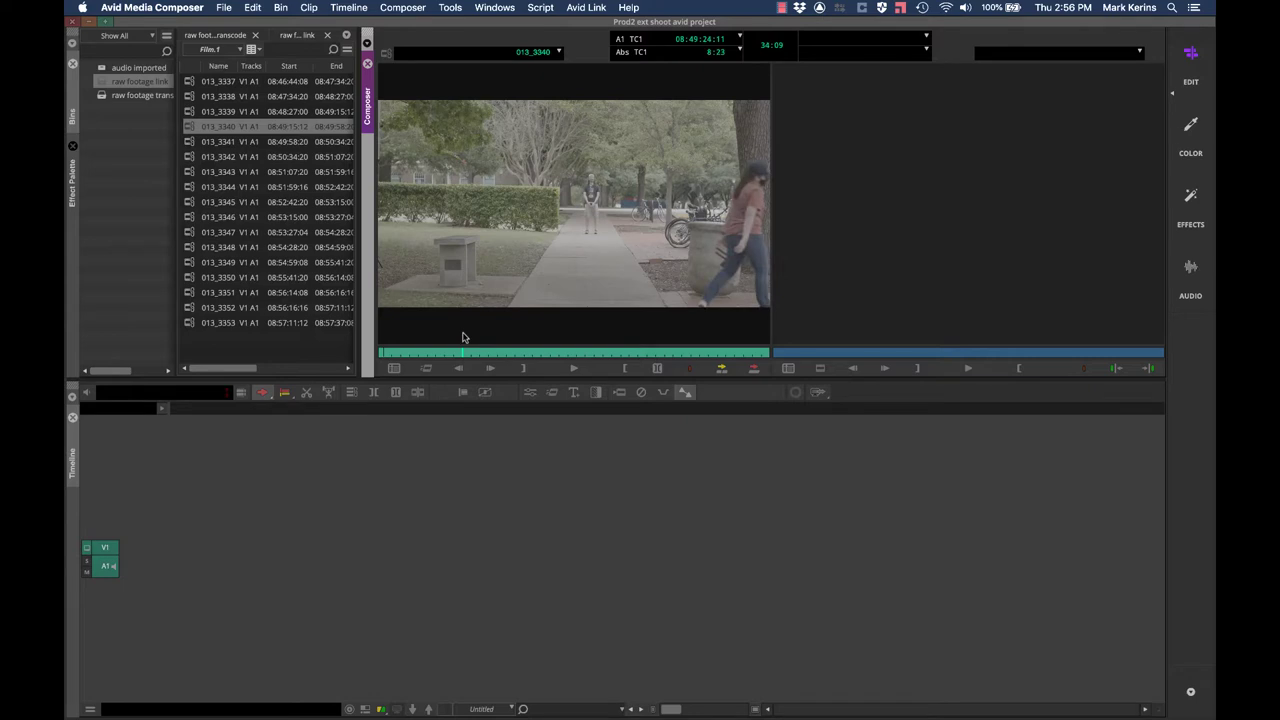
pyautogui.press('space')
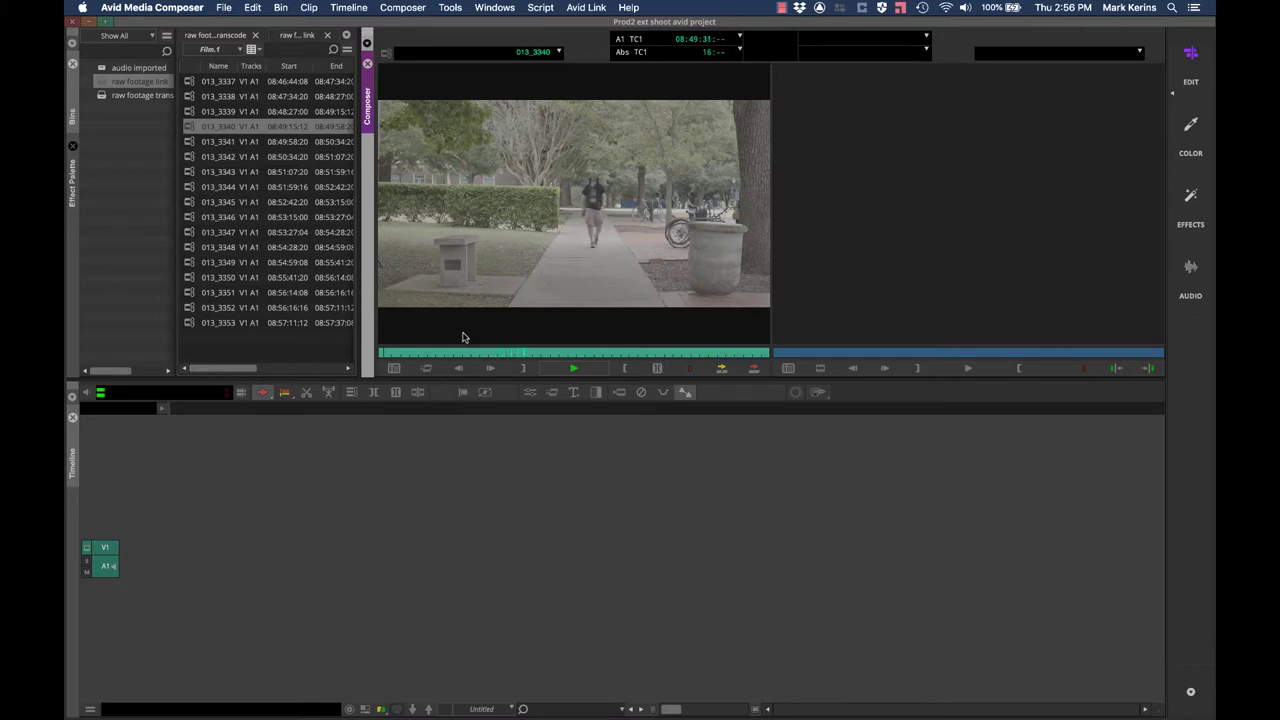
pyautogui.press('space')
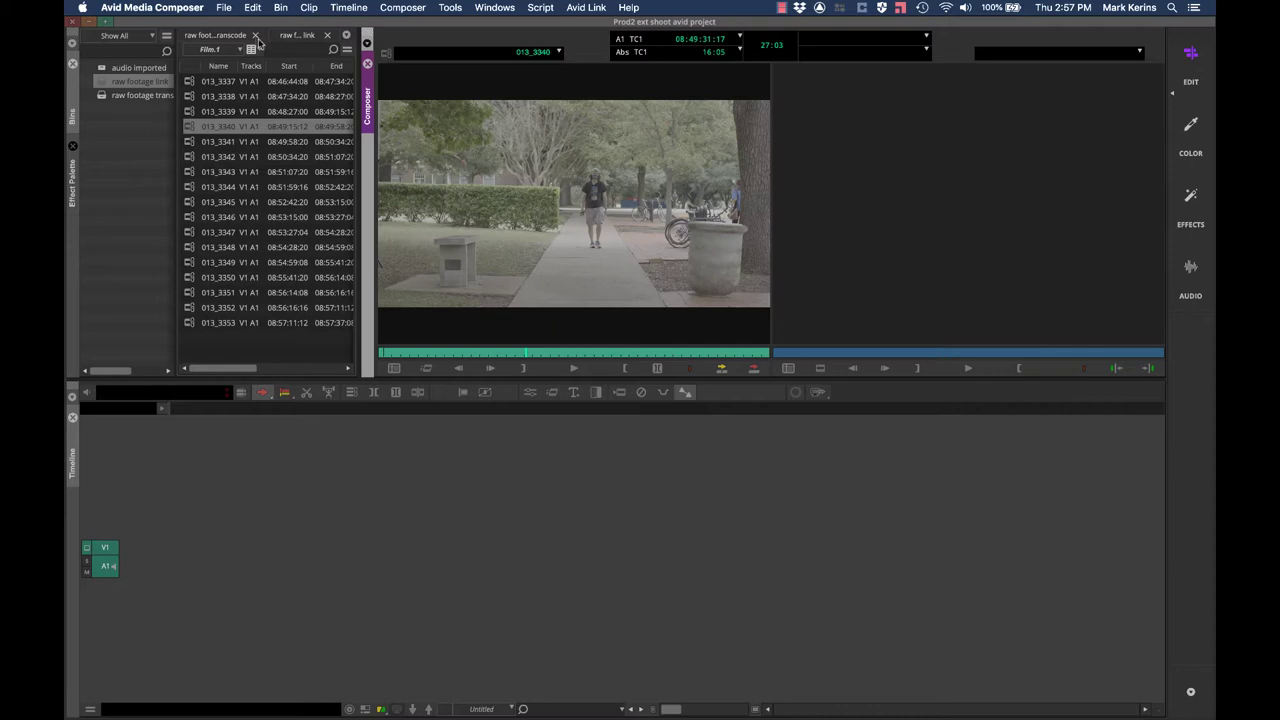
# Play-check sequence 013_3338.SQ from the transcode bin, then select clip 013_3338.LB
pyautogui.click(250, 36)
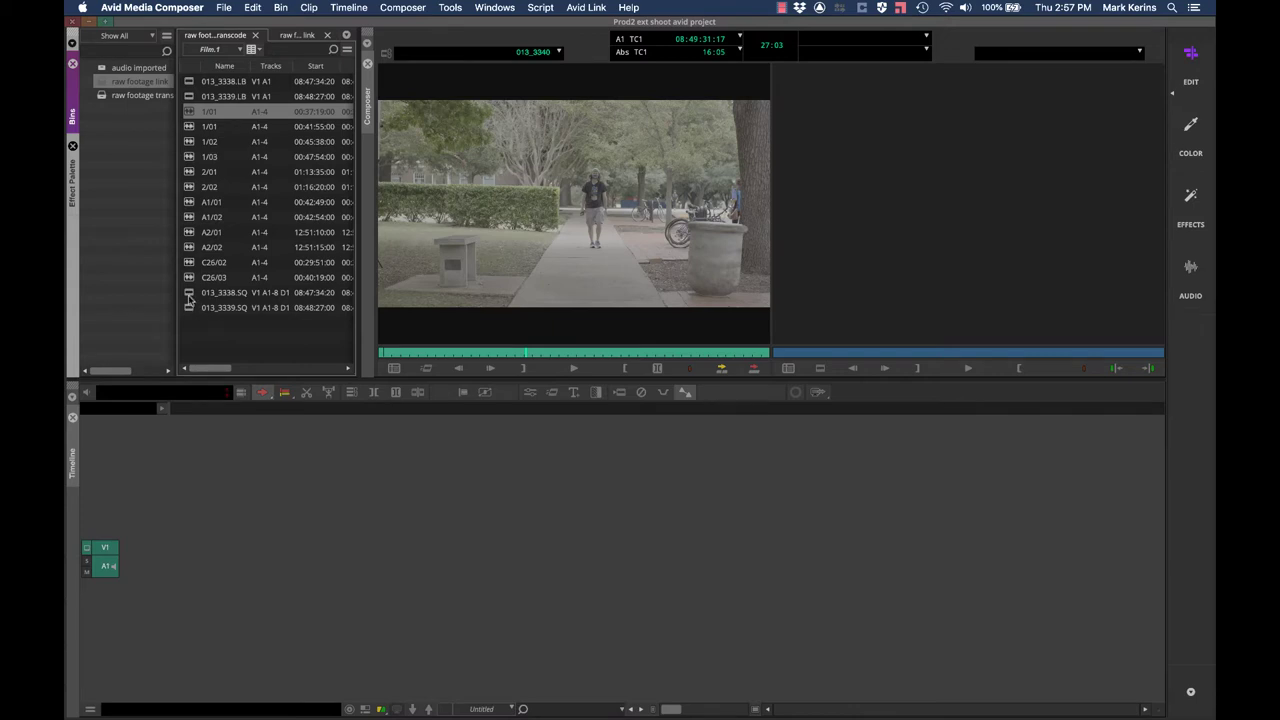
pyautogui.click(187, 295)
pyautogui.doubleClick(187, 295)
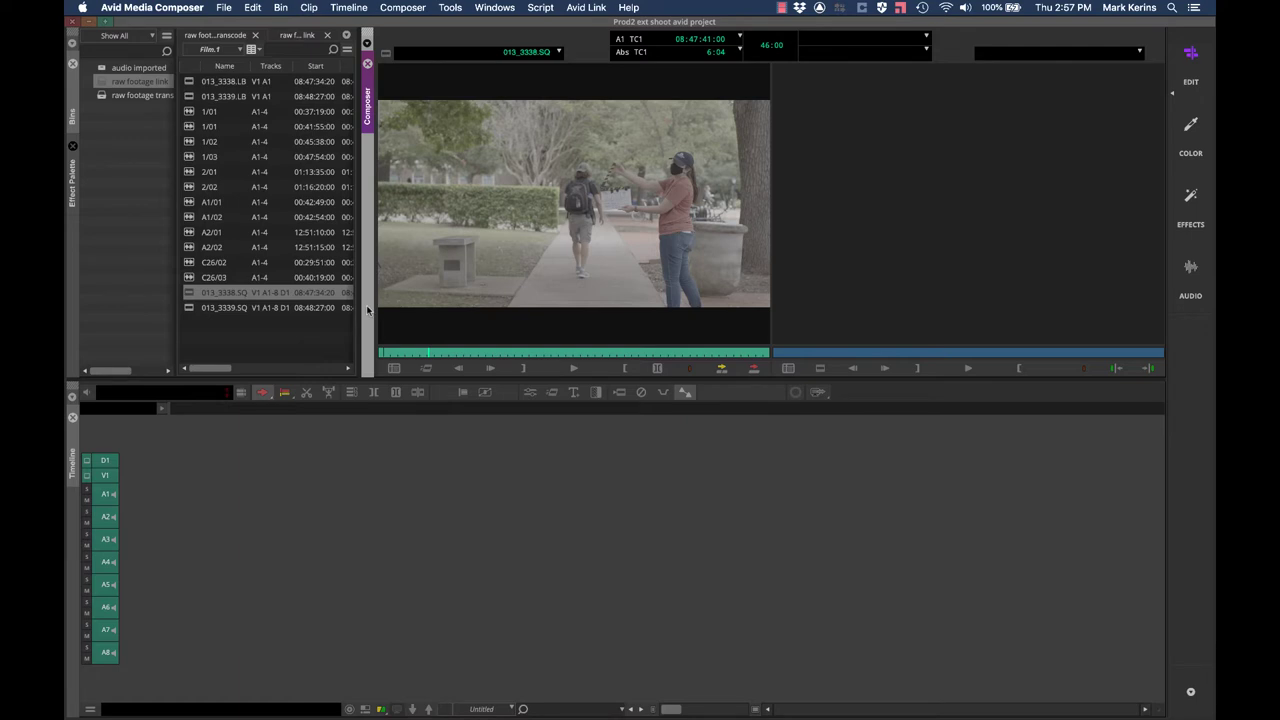
pyautogui.press('space')
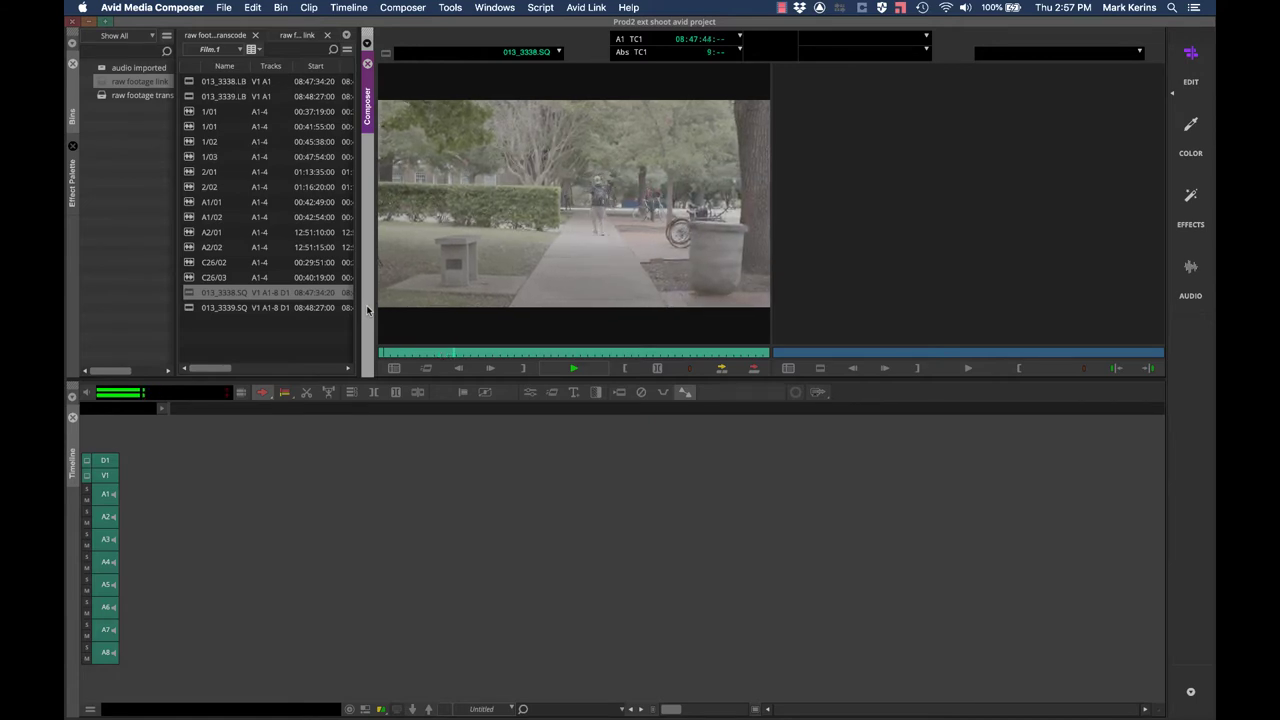
pyautogui.press('space')
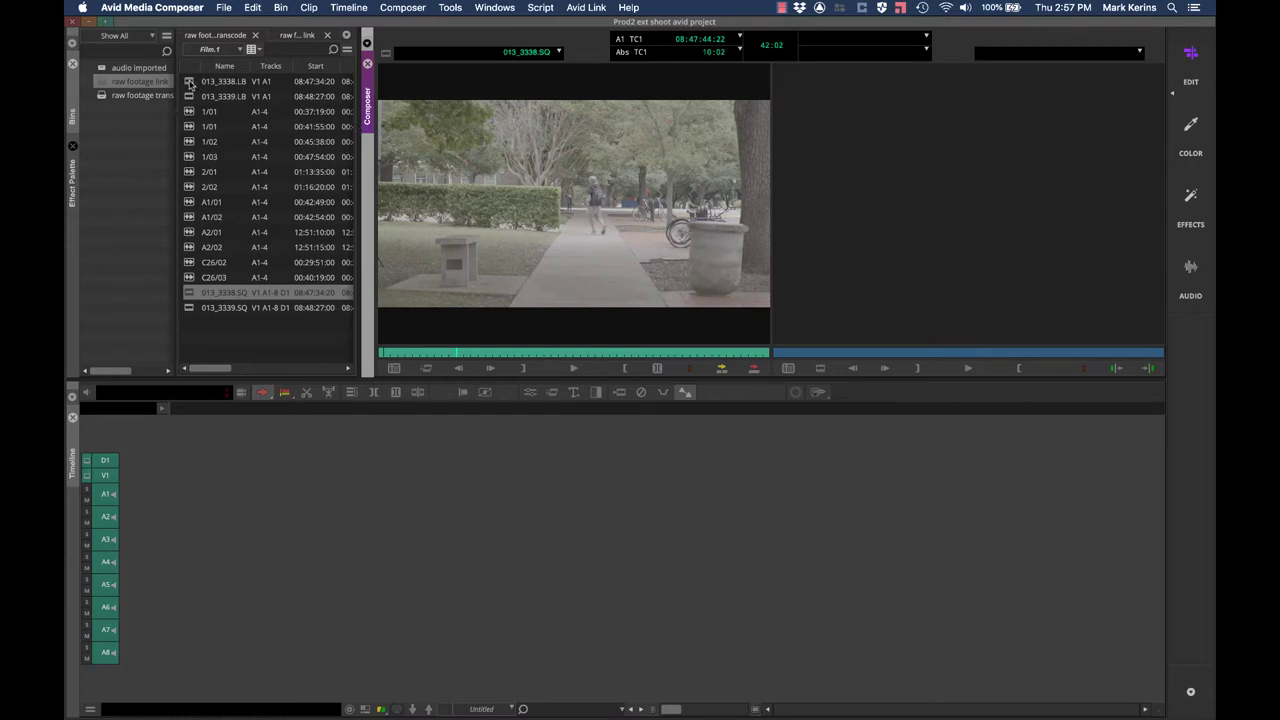
pyautogui.click(228, 84)
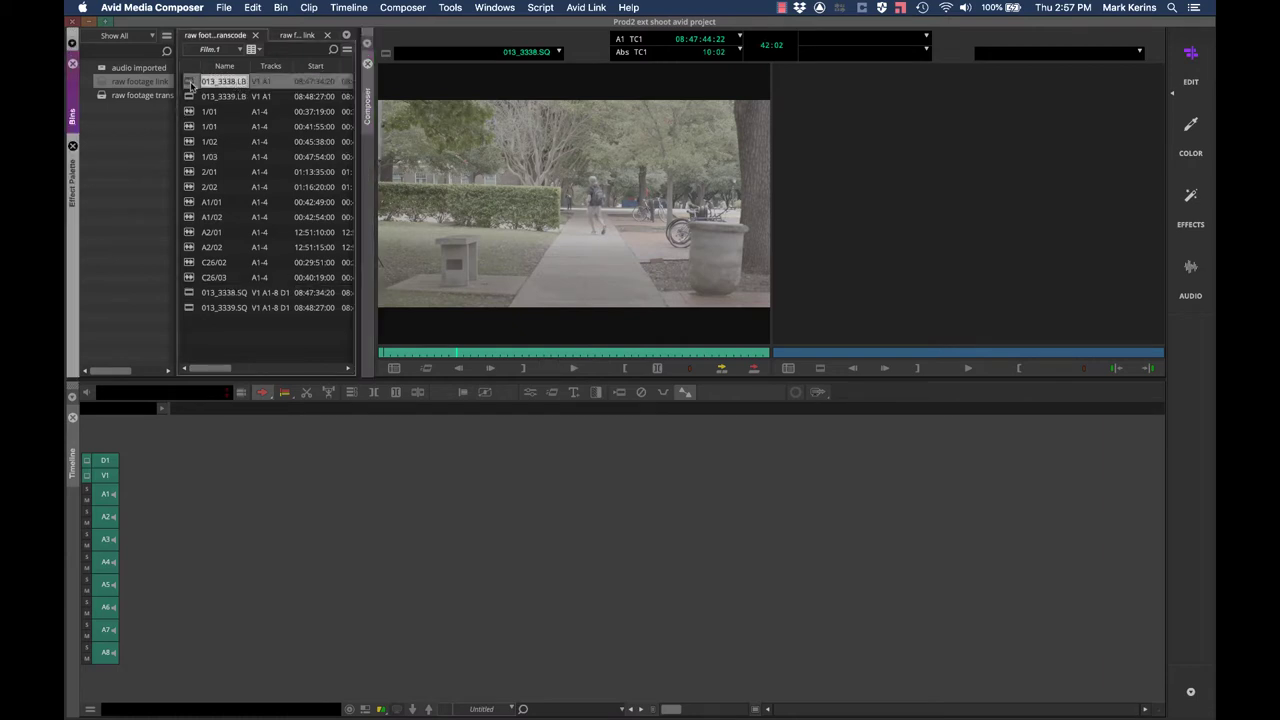
pyautogui.click(191, 86)
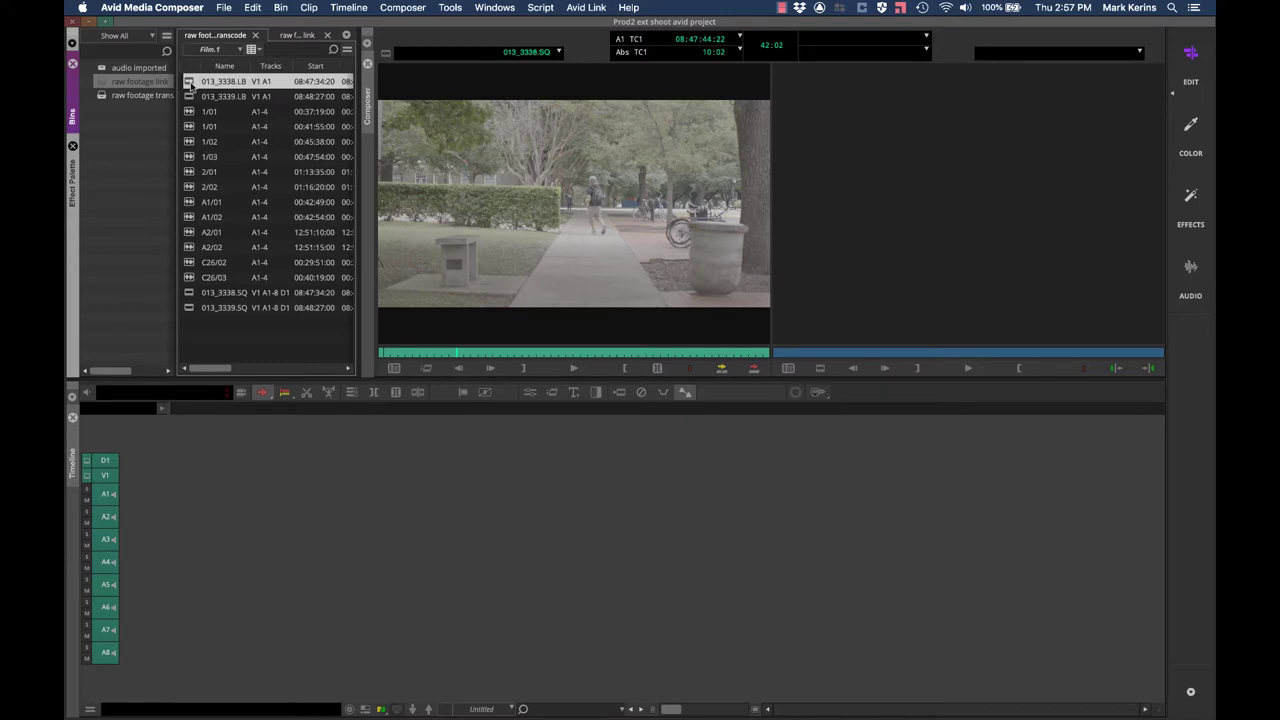
# Load 013_3338.LB into the source monitor and narrow the bin to widen the monitor
pyautogui.doubleClick(191, 86)
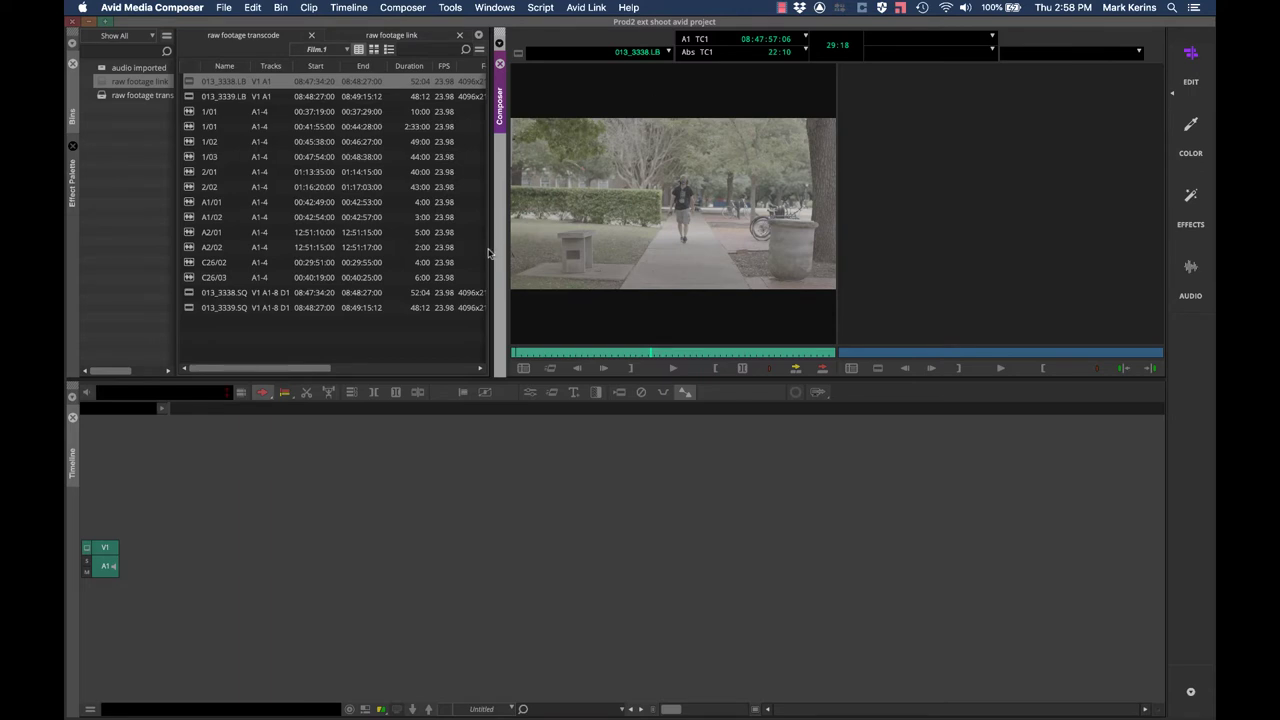
pyautogui.moveTo(484, 250); pyautogui.dragTo(331, 236)
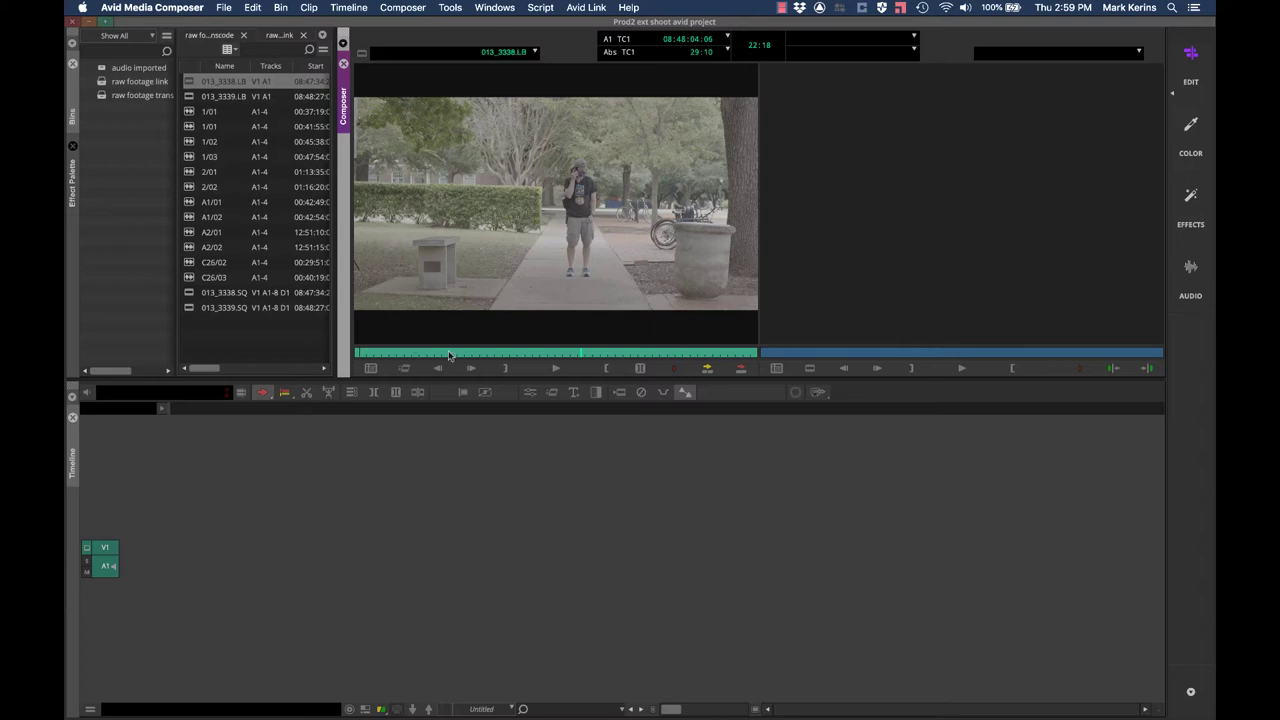
# Scrub 013_3338.LB back to the slate clap frame at 08:47:41:02
pyautogui.moveTo(449, 356); pyautogui.dragTo(390, 349)
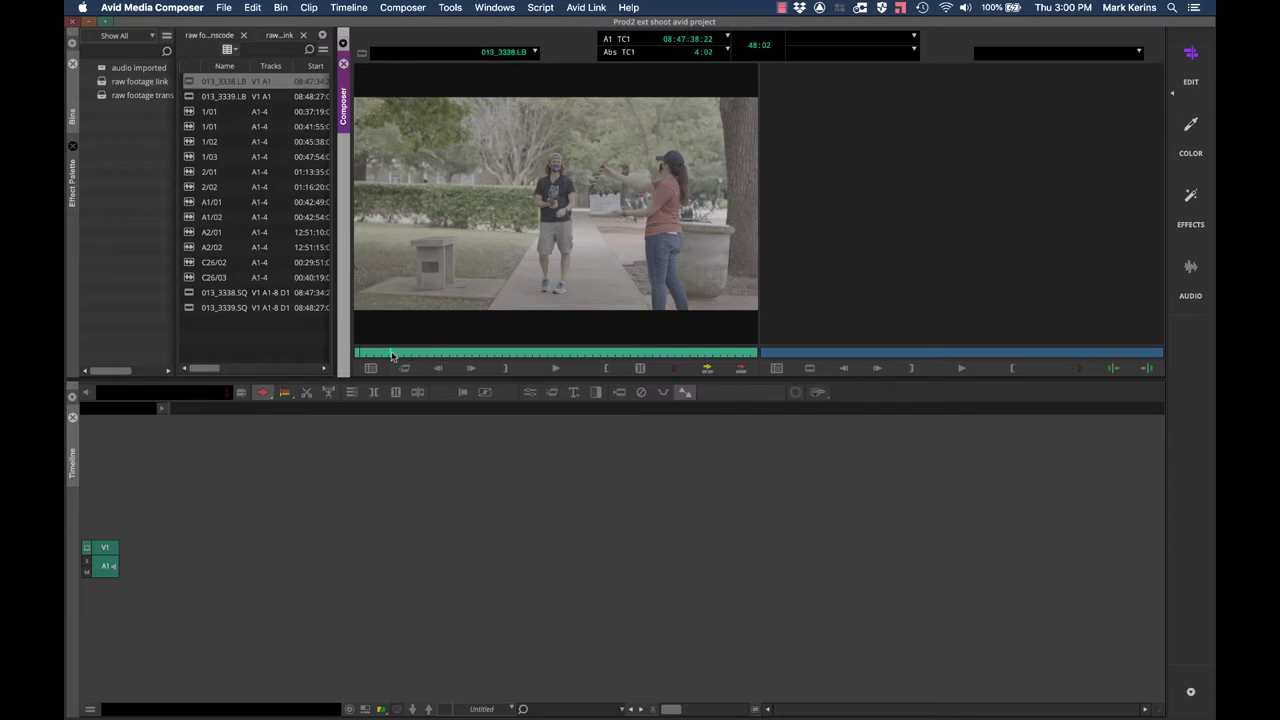
pyautogui.moveTo(392, 355); pyautogui.dragTo(406, 355)
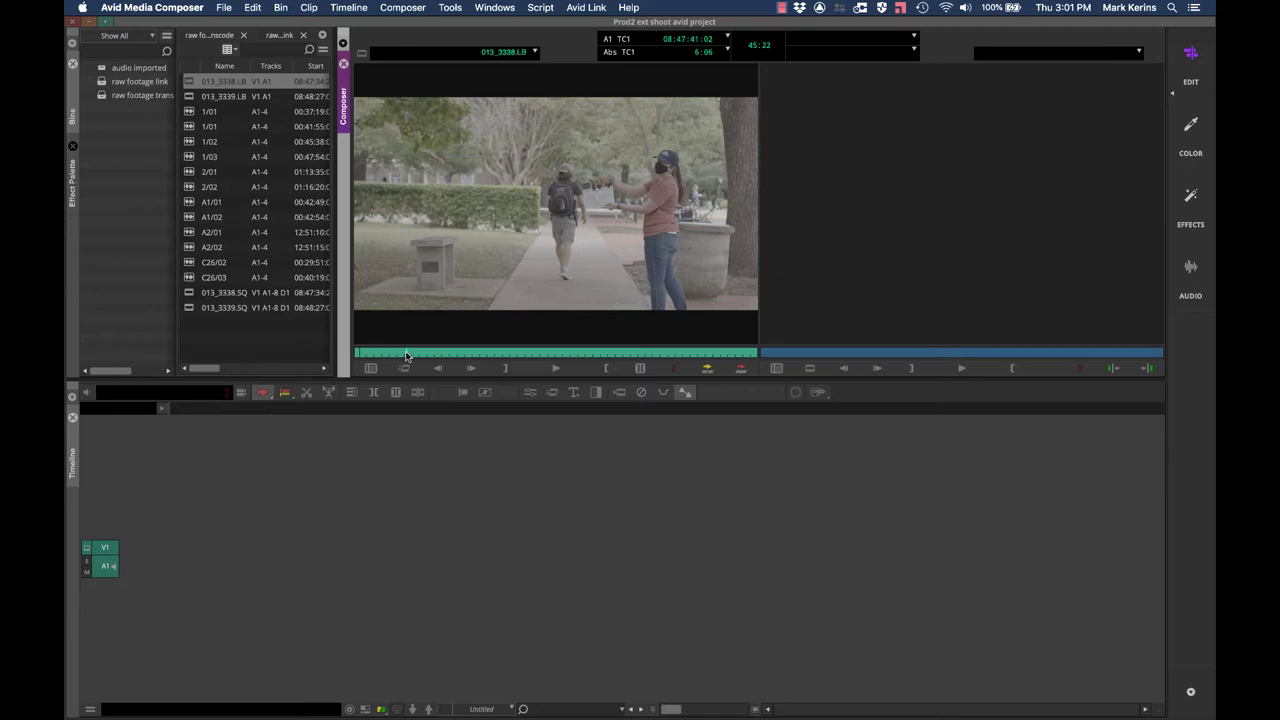
# Mark an In point at the slate clap and rename the clip to 's1t1 LB'
pyautogui.press('i')
pyautogui.press('o')
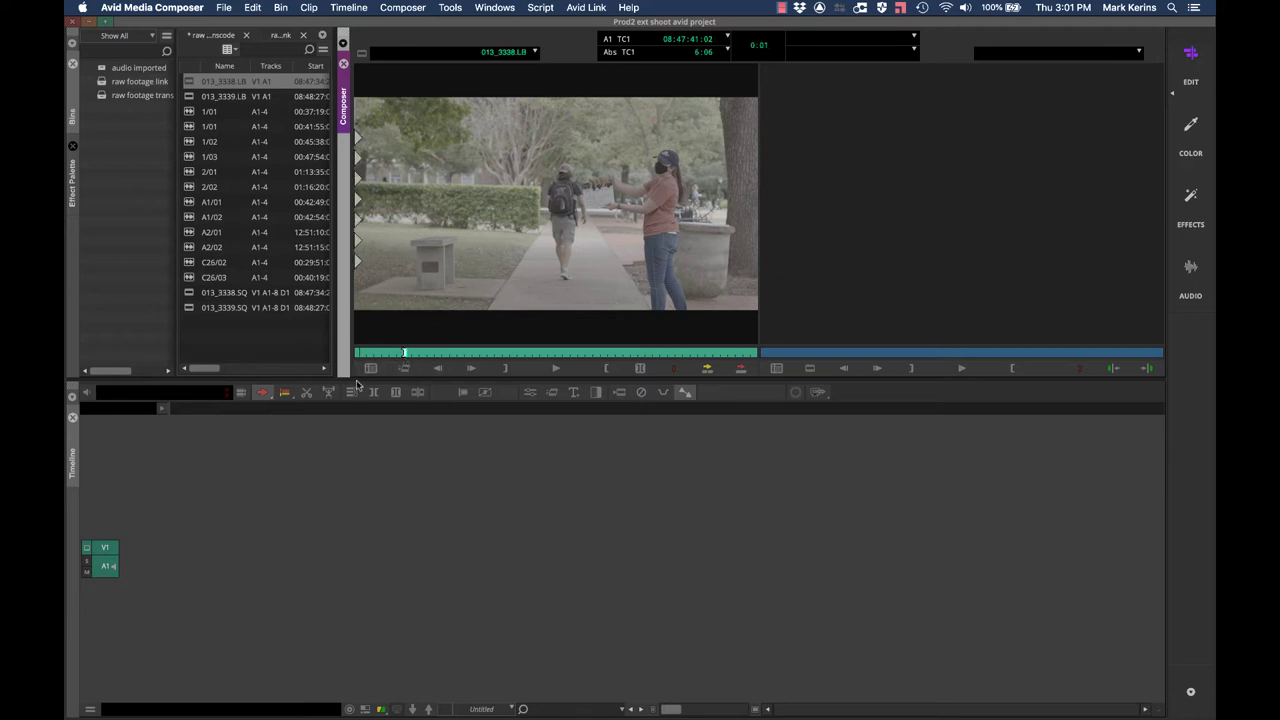
pyautogui.click(208, 84)
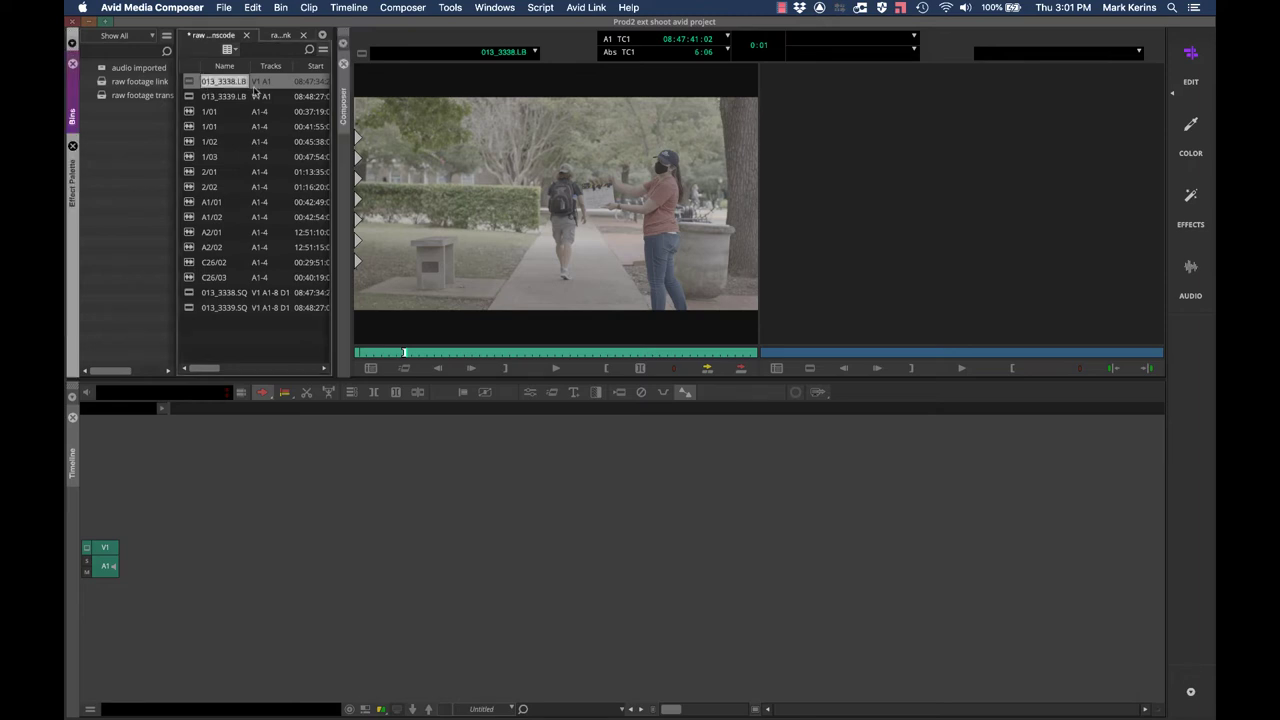
pyautogui.write('s1t1')
pyautogui.press('Return')
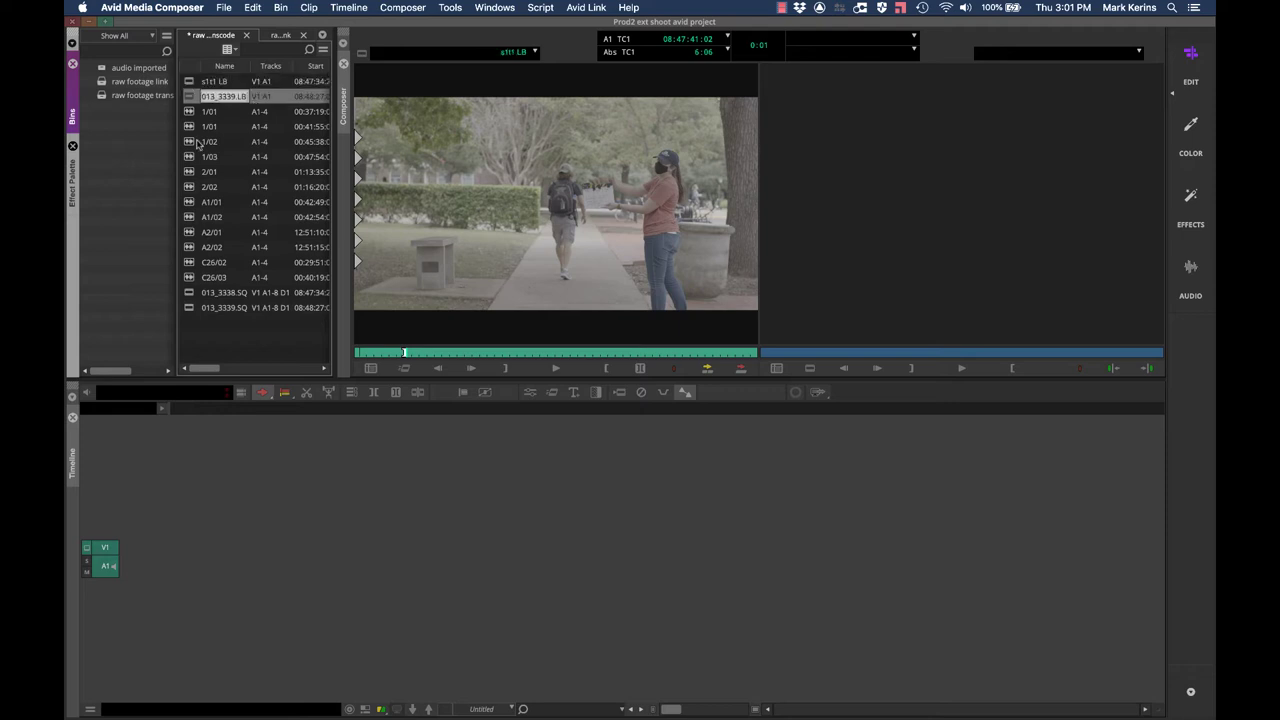
pyautogui.click(189, 85)
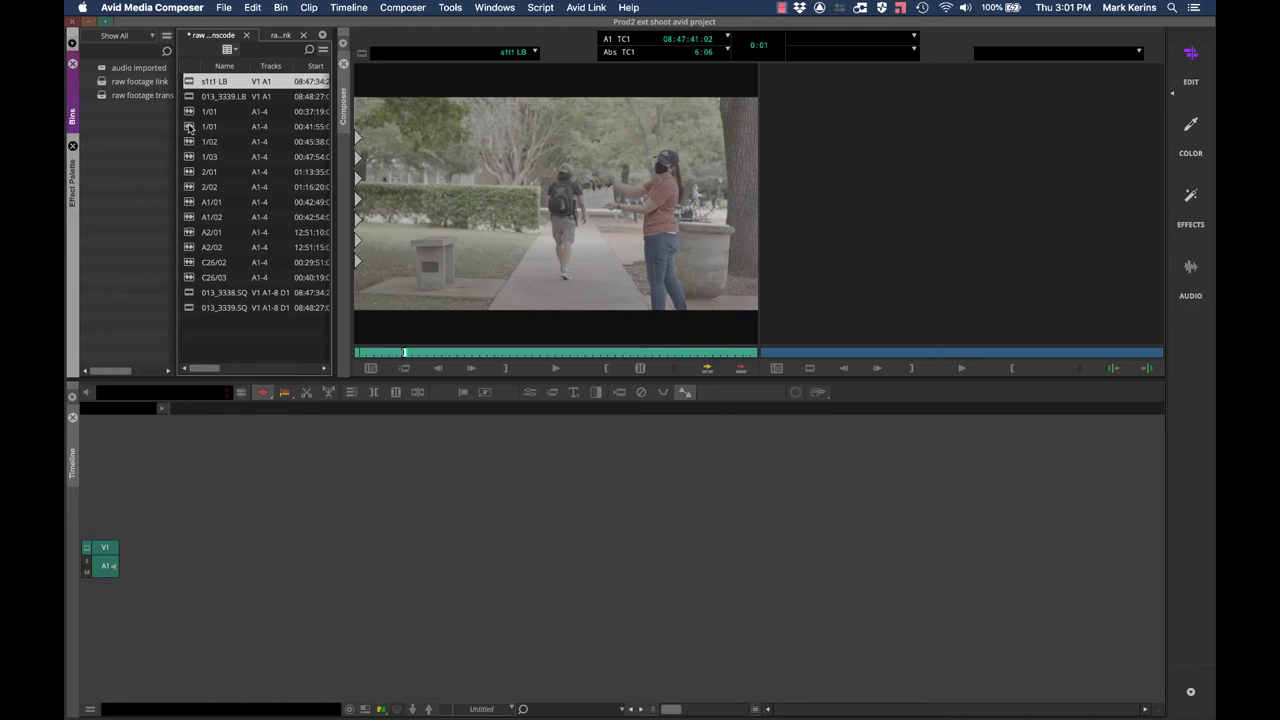
# Load the 1/01 audio clip starting at 00:41:55 into the source monitor
pyautogui.doubleClick(189, 127)
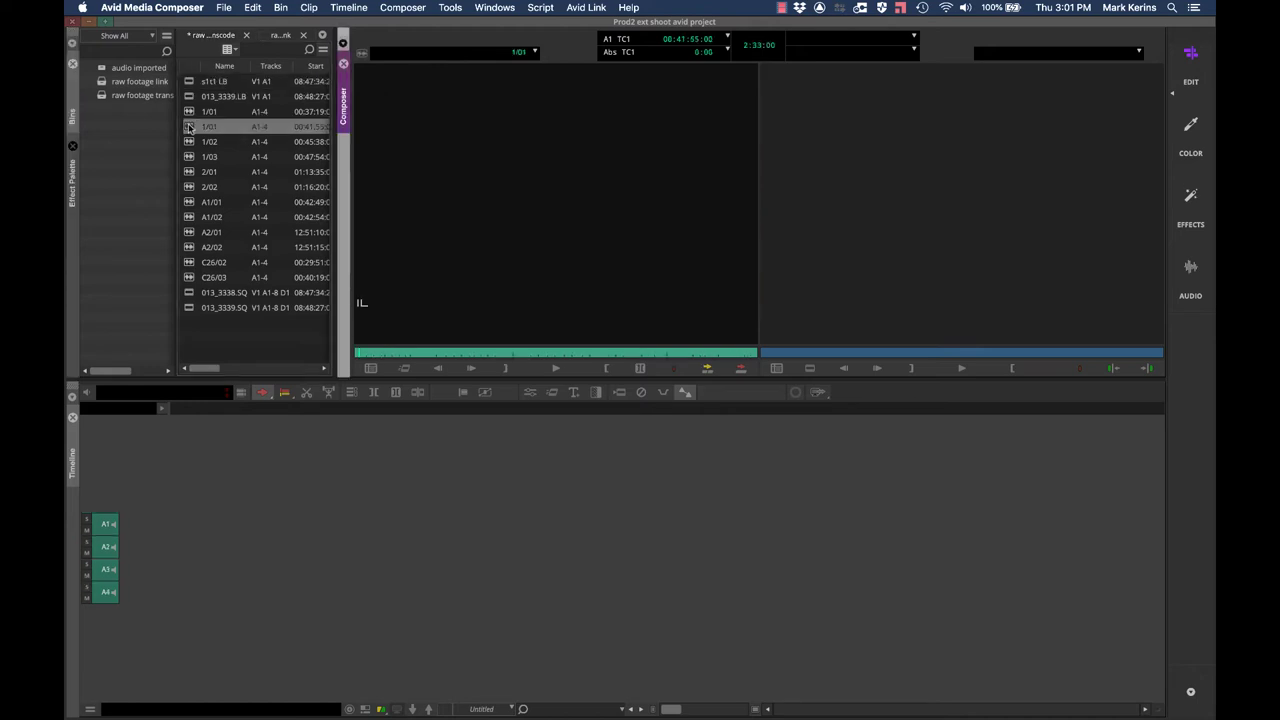
pyautogui.press('v')
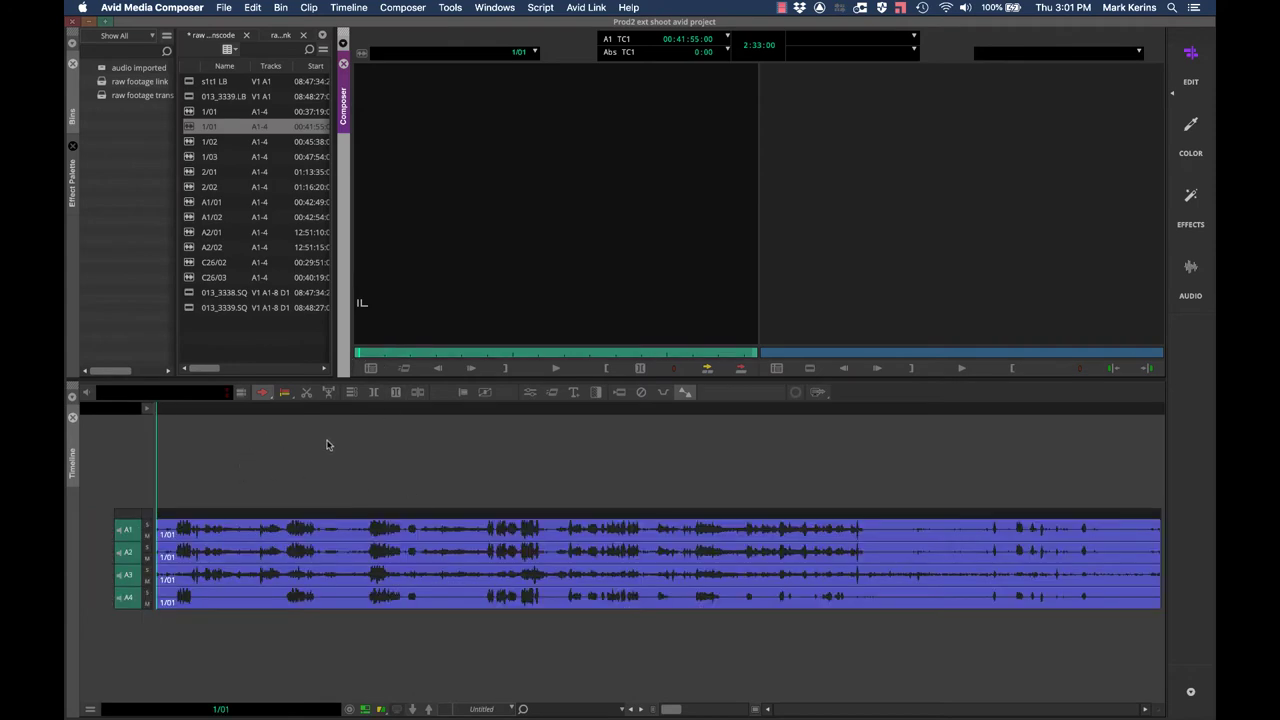
pyautogui.doubleClick(197, 112)
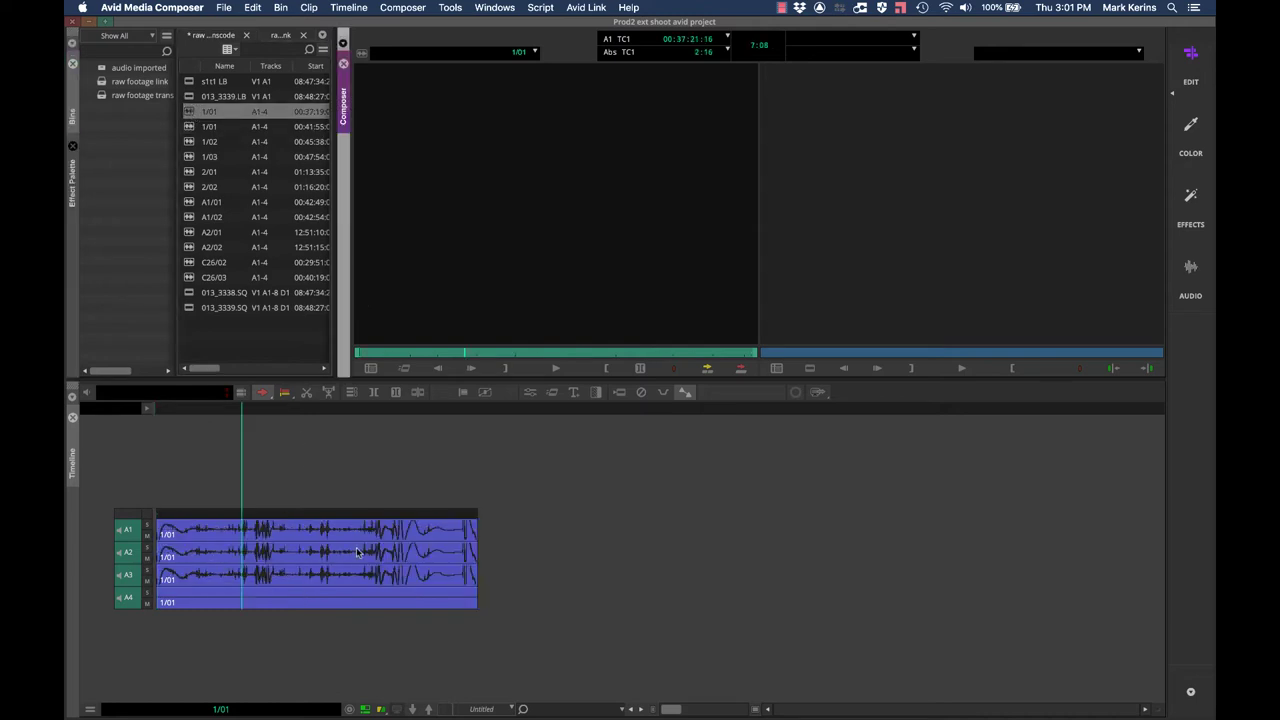
pyautogui.doubleClick(191, 131)
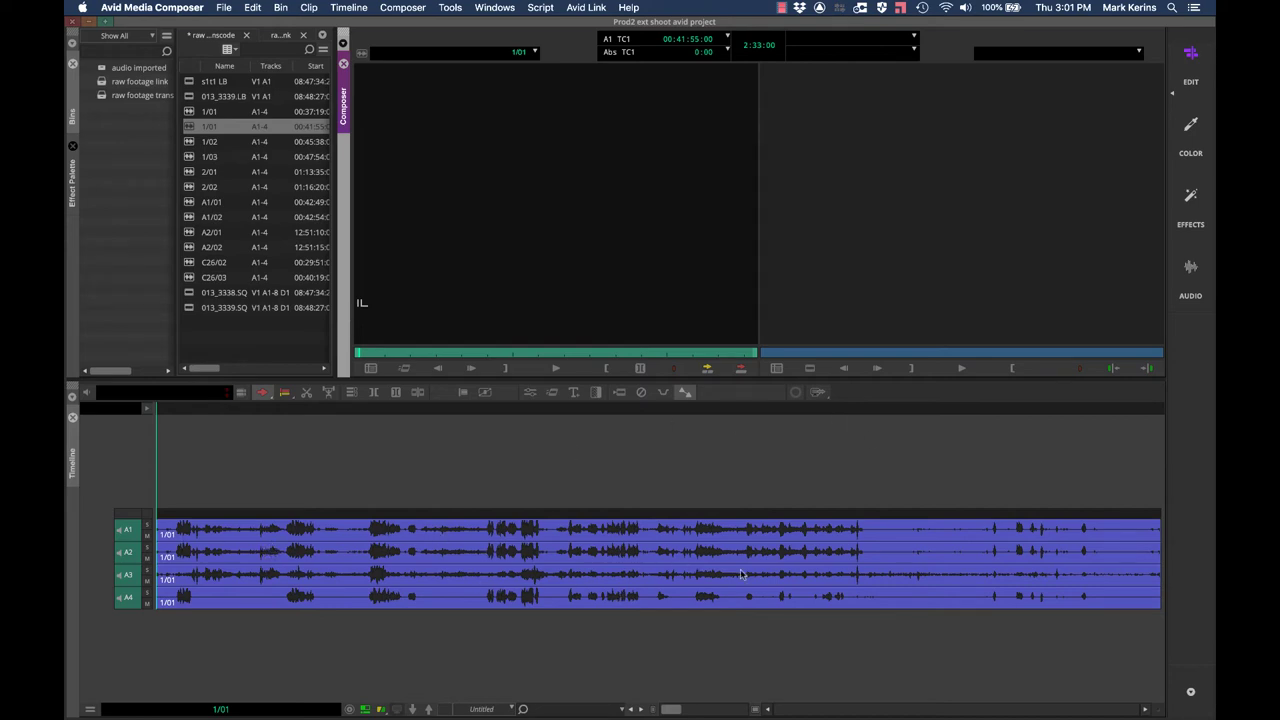
# Rewind 1/01 before its loud section and play through it to 00:43:39:16
pyautogui.click(838, 410)
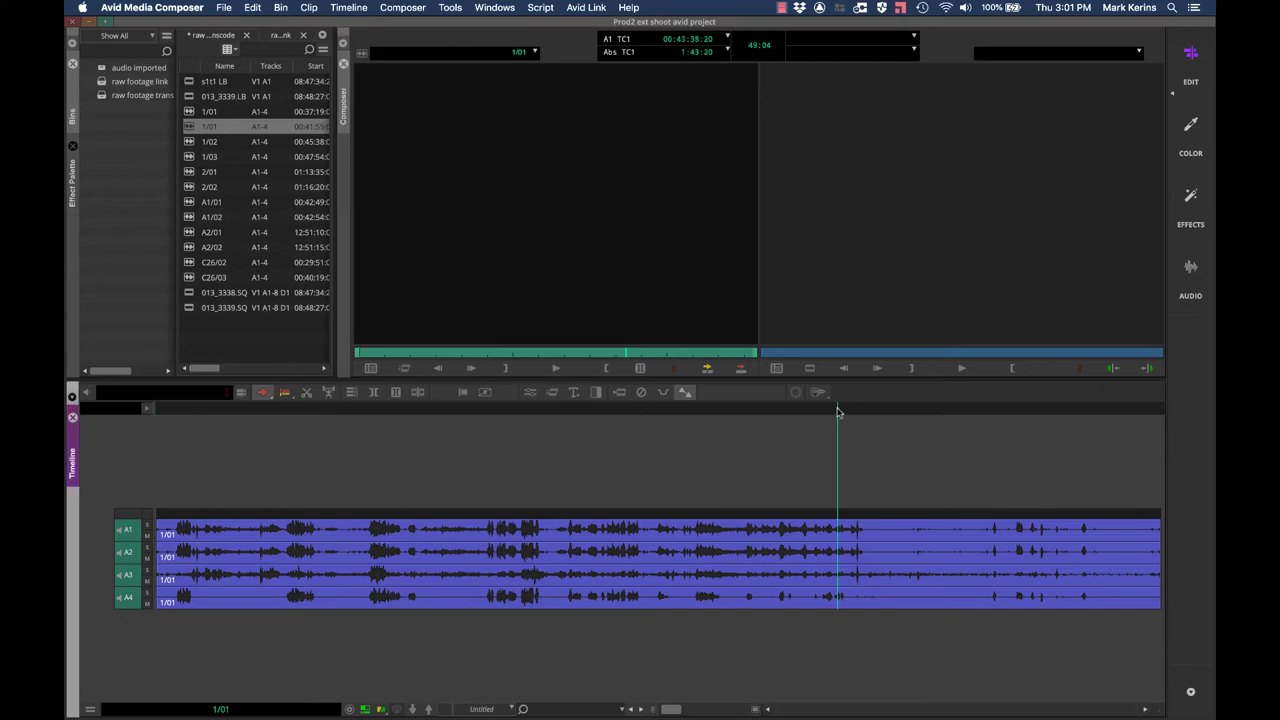
pyautogui.moveTo(838, 412); pyautogui.dragTo(851, 410)
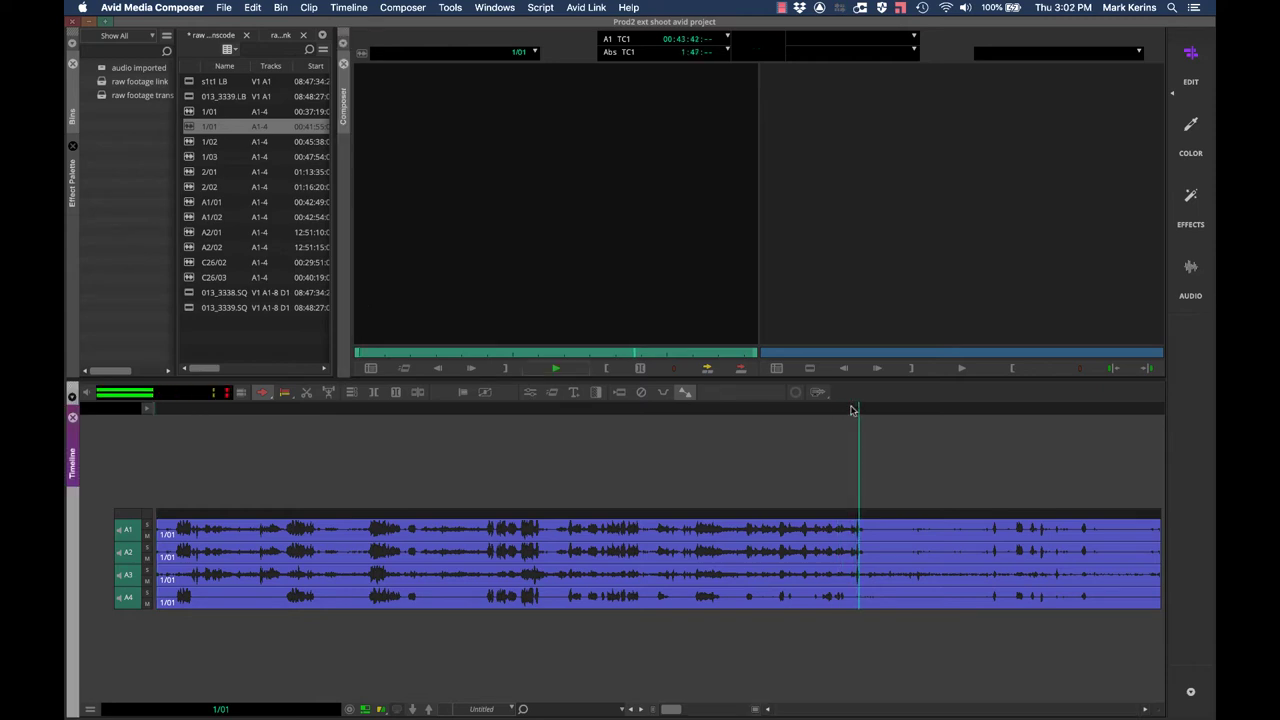
pyautogui.moveTo(814, 412); pyautogui.dragTo(743, 416)
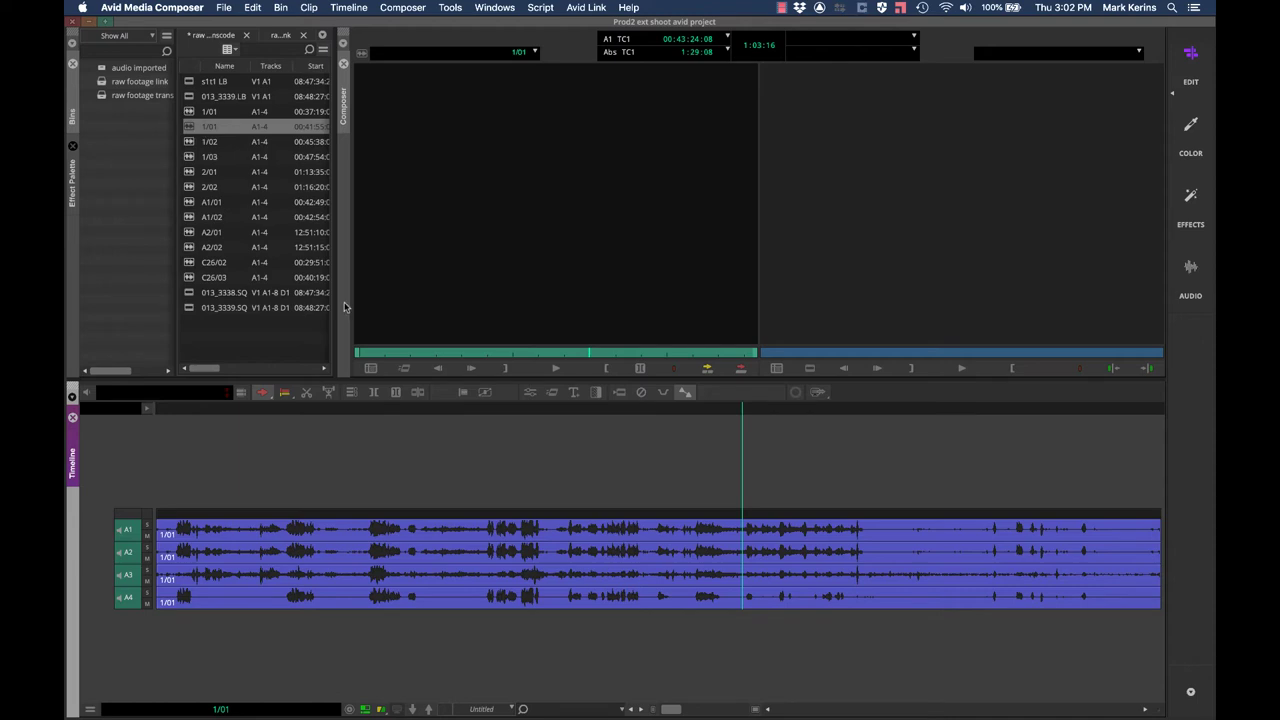
pyautogui.press('space')
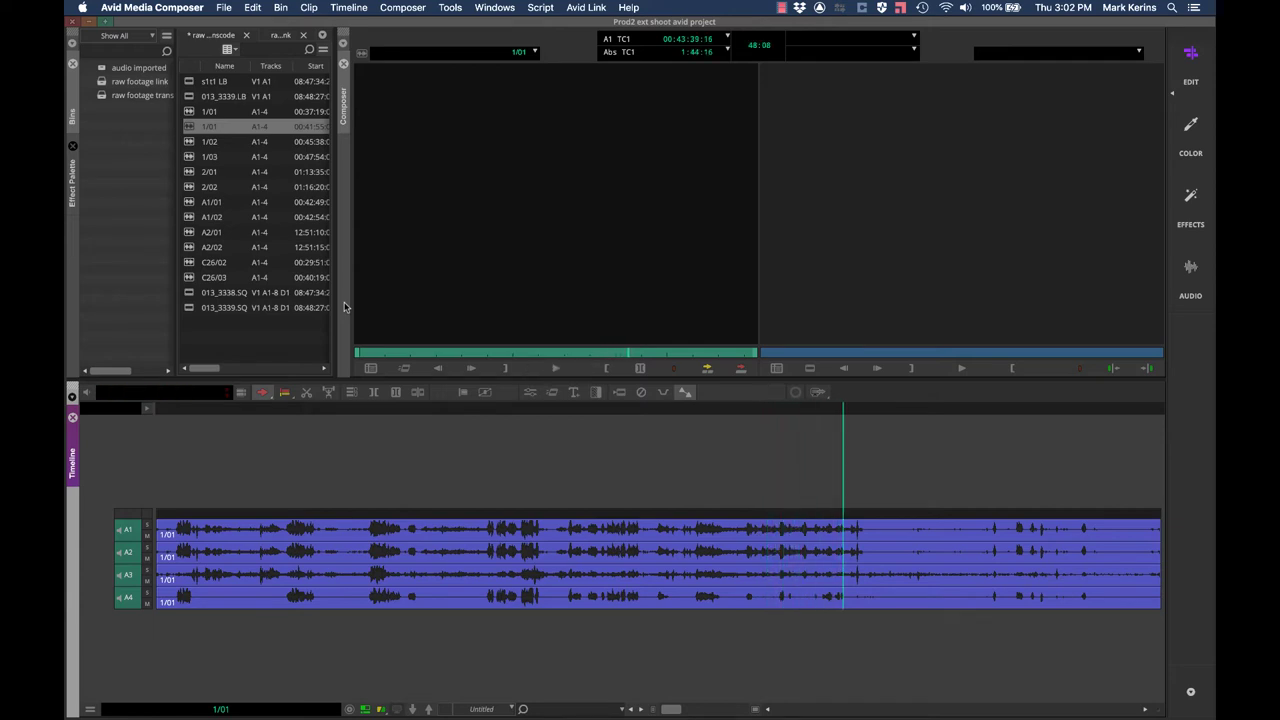
pyautogui.press('space')
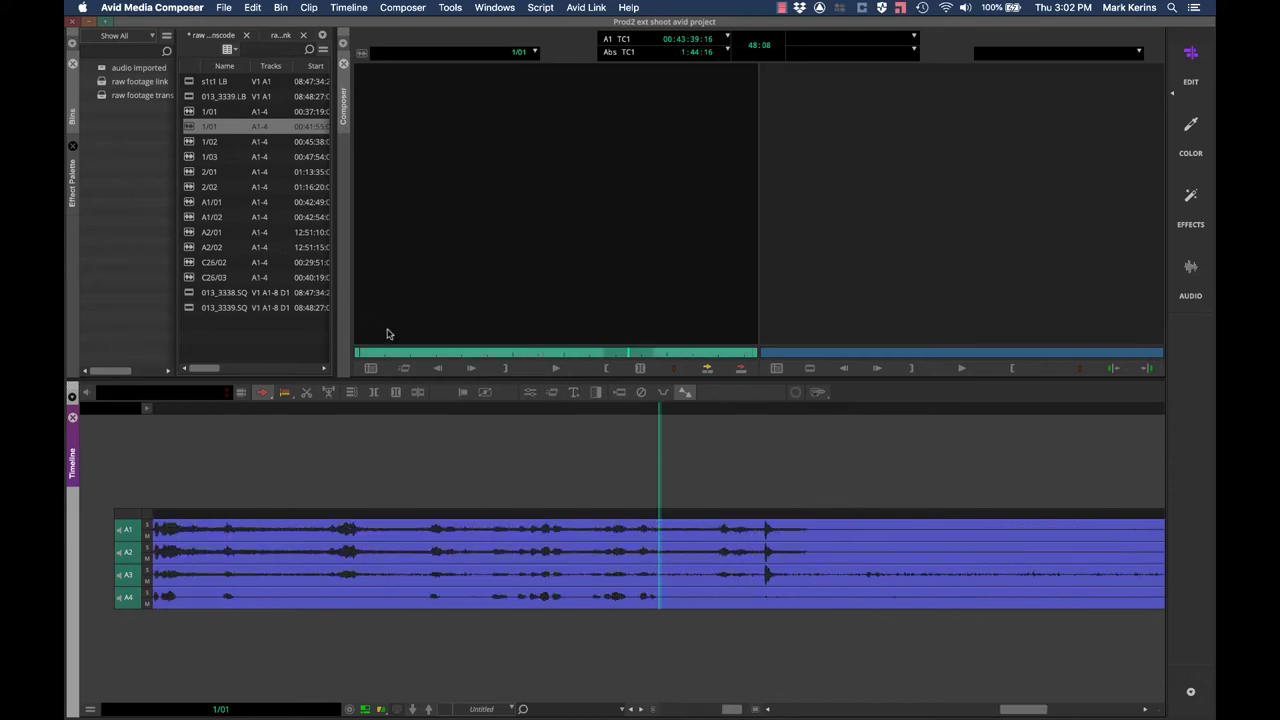
# Zoom in on the 1/01 clap spike and mark an In point at 00:43:41:16
pyautogui.press('super+bracketleft')
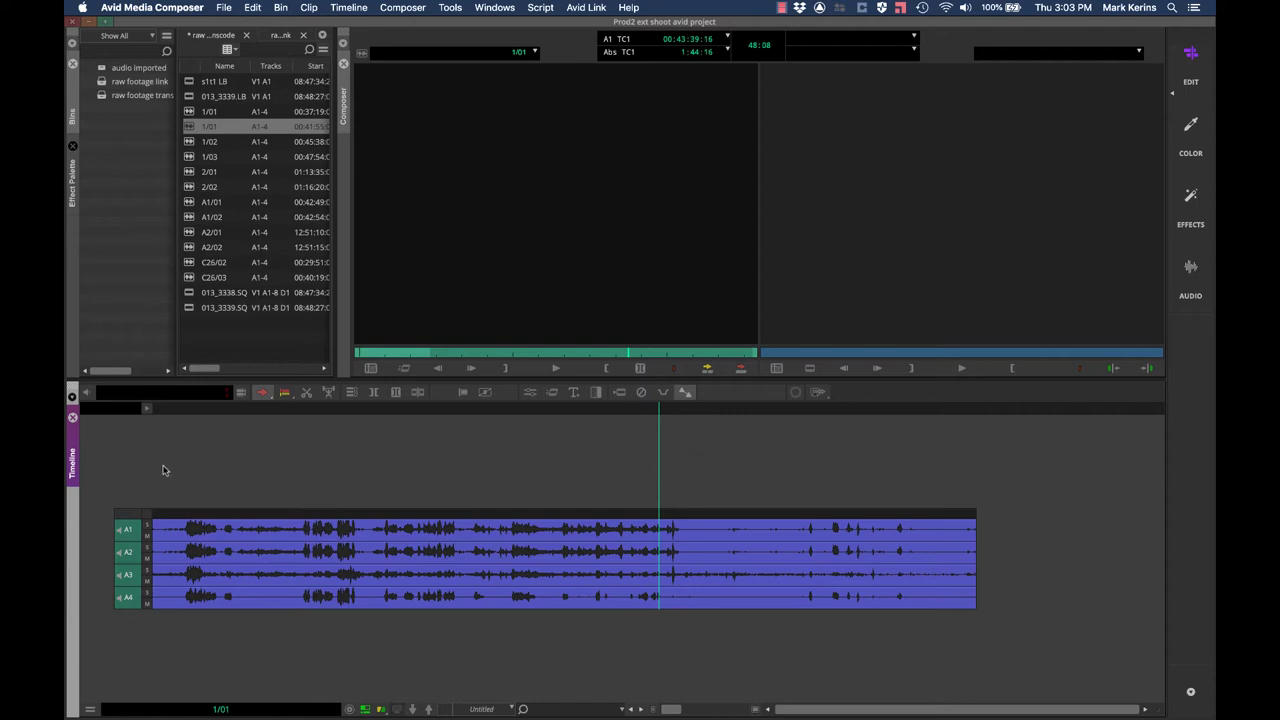
pyautogui.moveTo(660, 410); pyautogui.dragTo(673, 413)
pyautogui.press('super+bracketright')
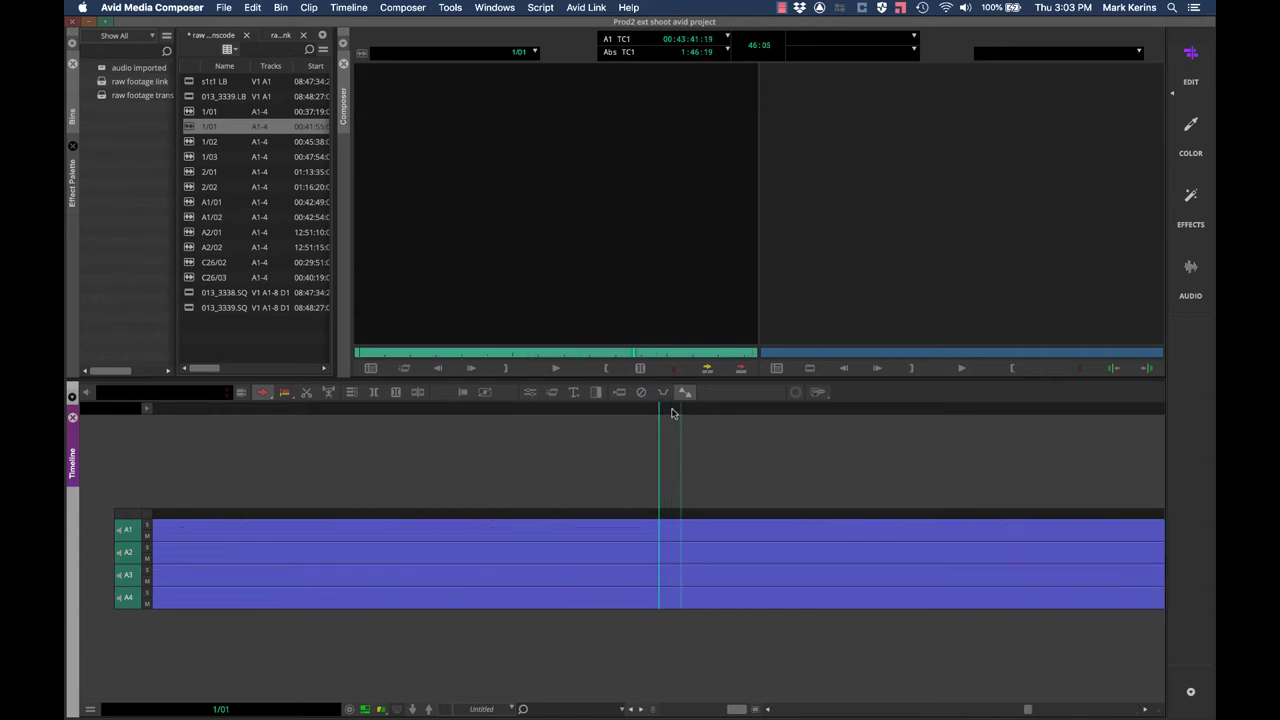
pyautogui.press('Left')
pyautogui.press('Left')
pyautogui.press('Left')
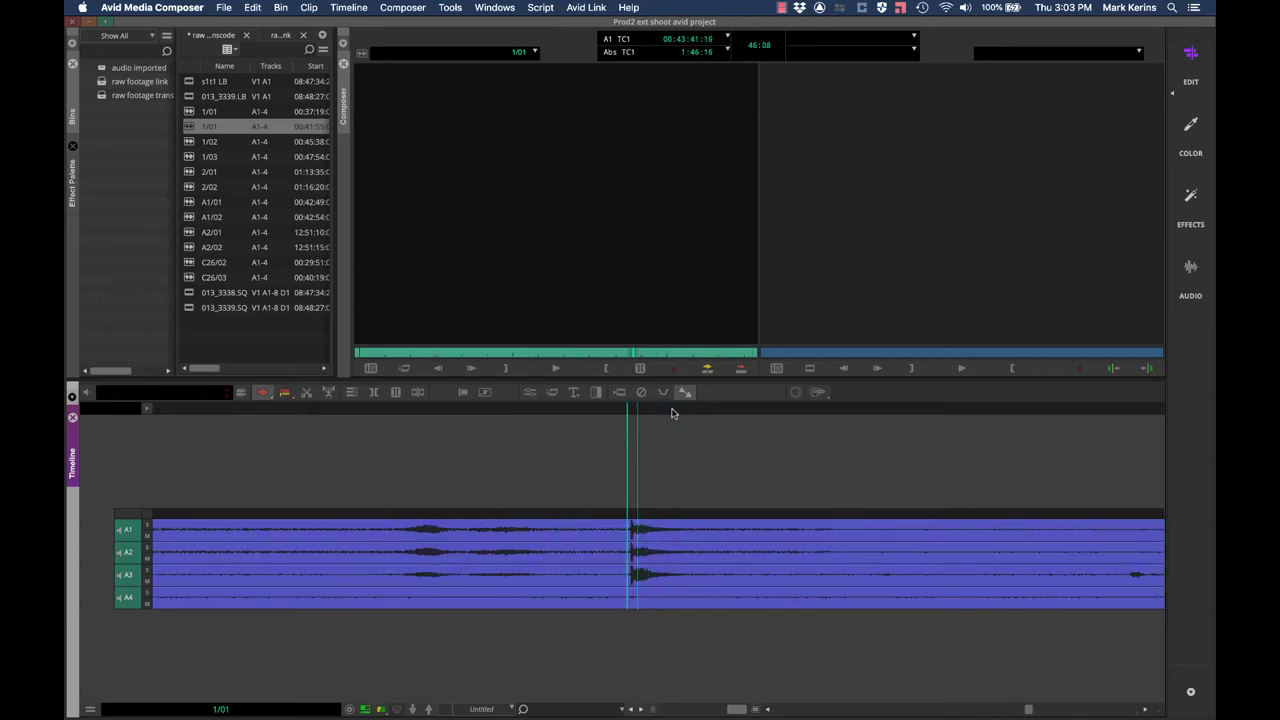
pyautogui.press('super+bracketright')
pyautogui.press('super+bracketright')
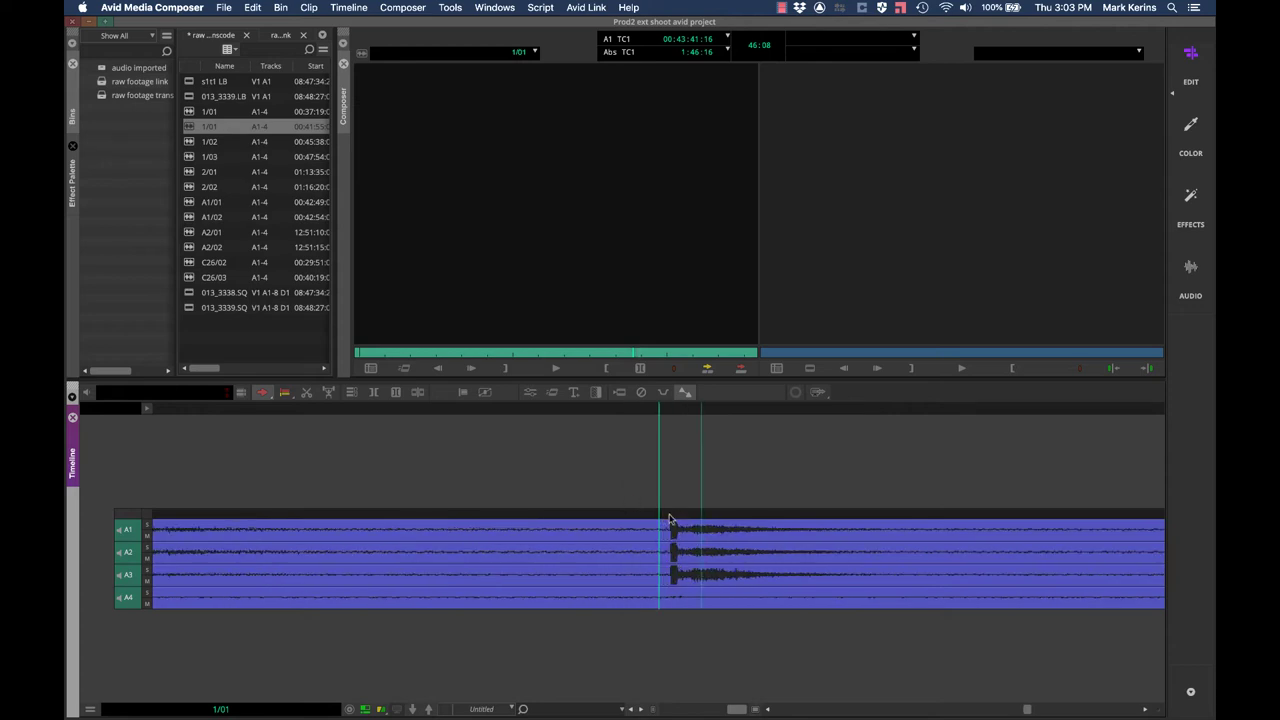
pyautogui.press('super+[')
pyautogui.press('super+[')
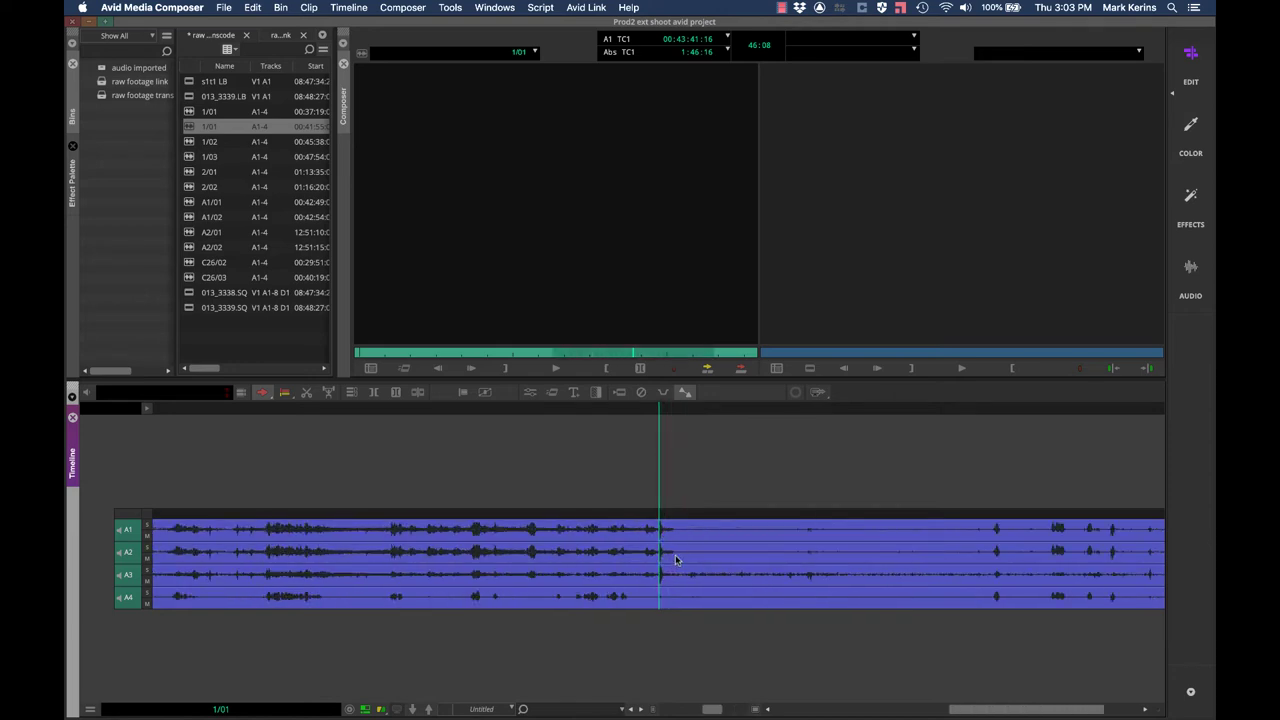
pyautogui.press('o')
pyautogui.click(190, 84)
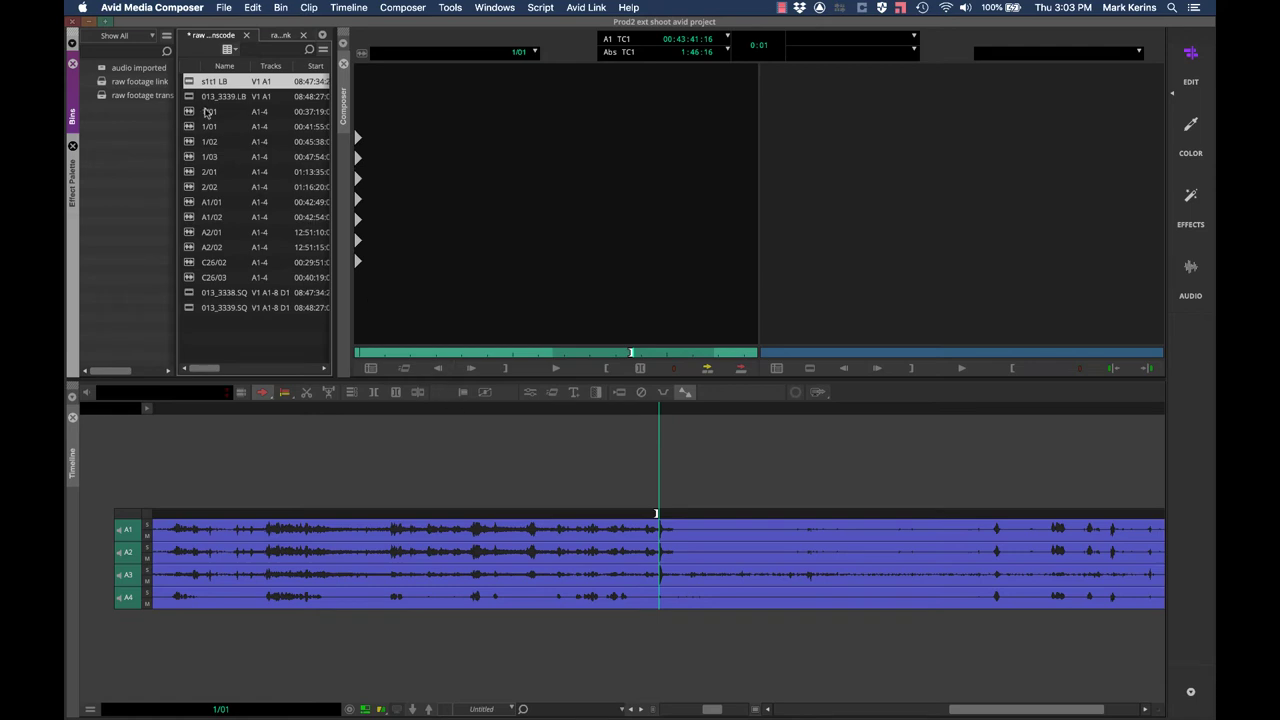
# AutoSync s1t1 LB with the 1/01 audio at their In points into s1t1 LB.sync.01
pyautogui.keyDown('shift'); pyautogui.click(189, 127); pyautogui.keyUp('shift')
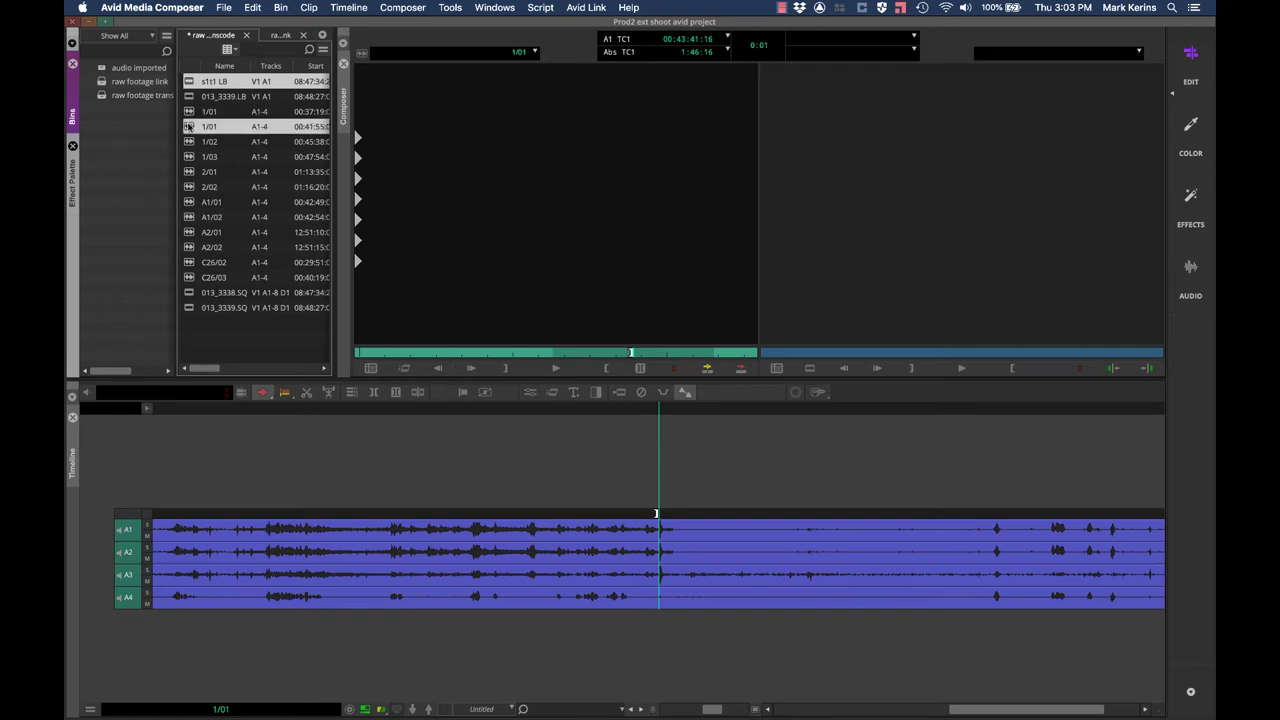
pyautogui.click(309, 7)
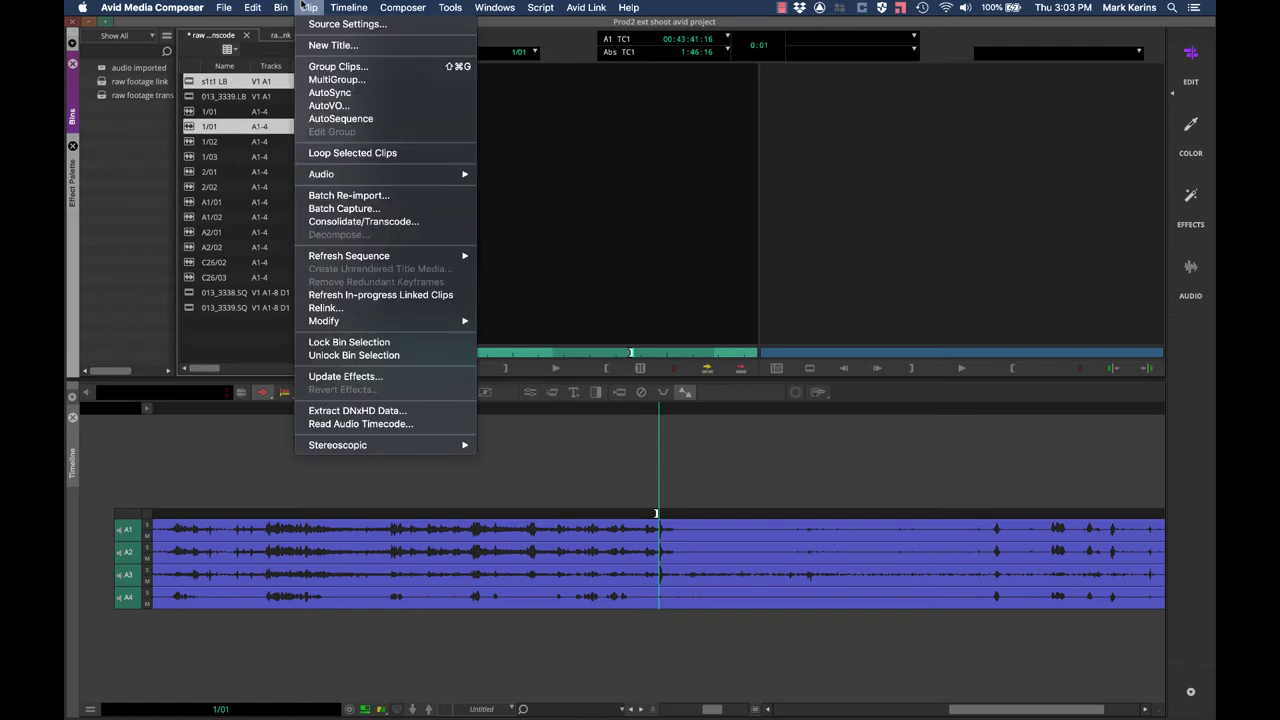
pyautogui.click(323, 93)
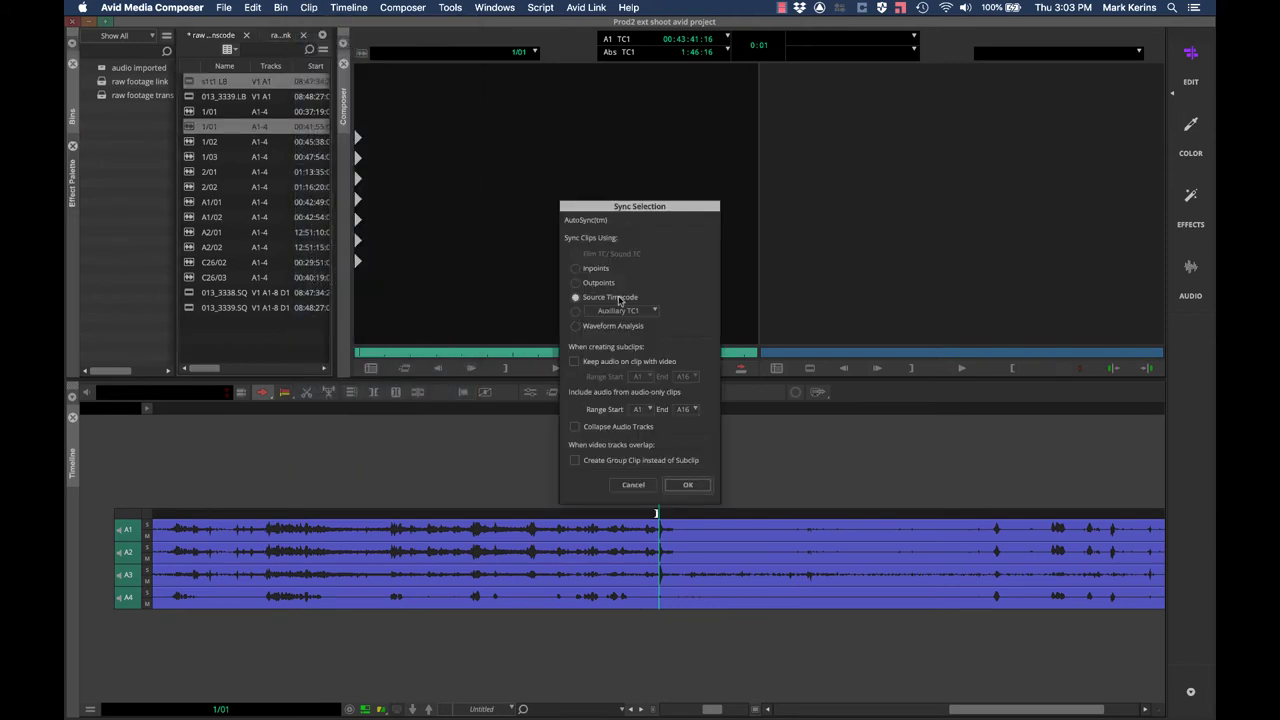
pyautogui.click(576, 269)
pyautogui.click(683, 486)
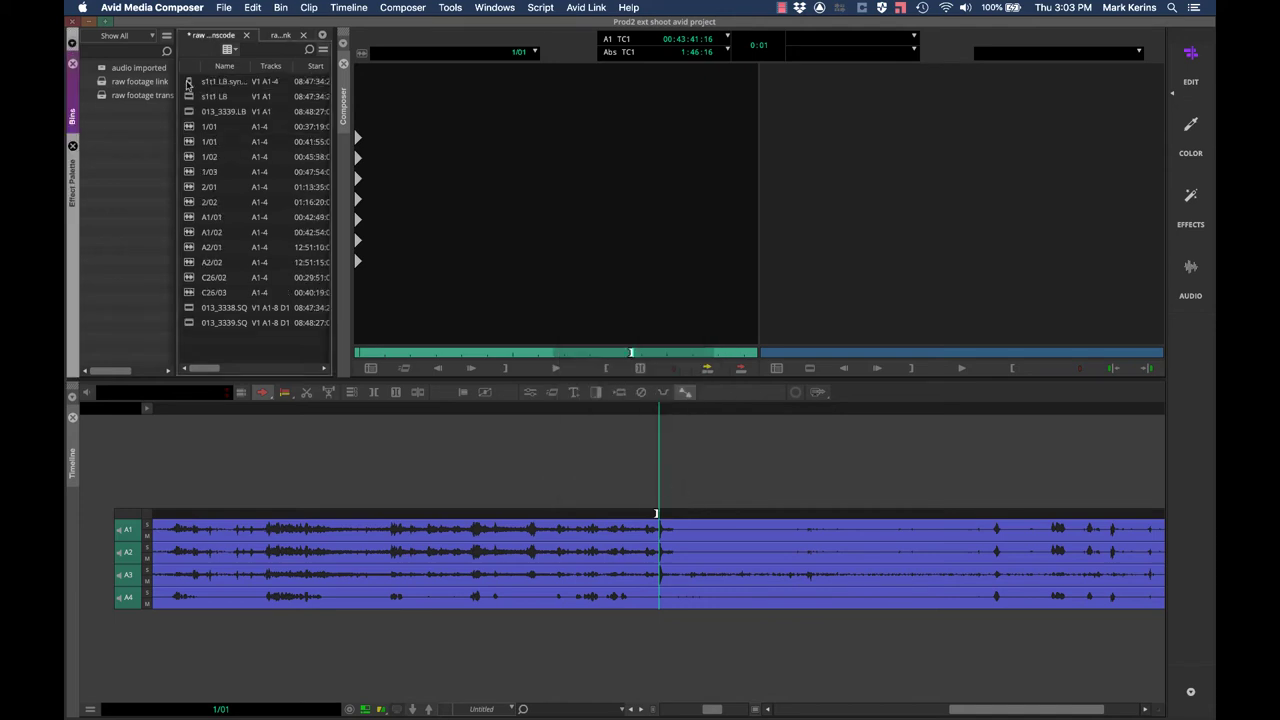
# Play through s1t1 LB.sync.01 to verify picture sync with its four audio tracks
pyautogui.doubleClick(188, 82)
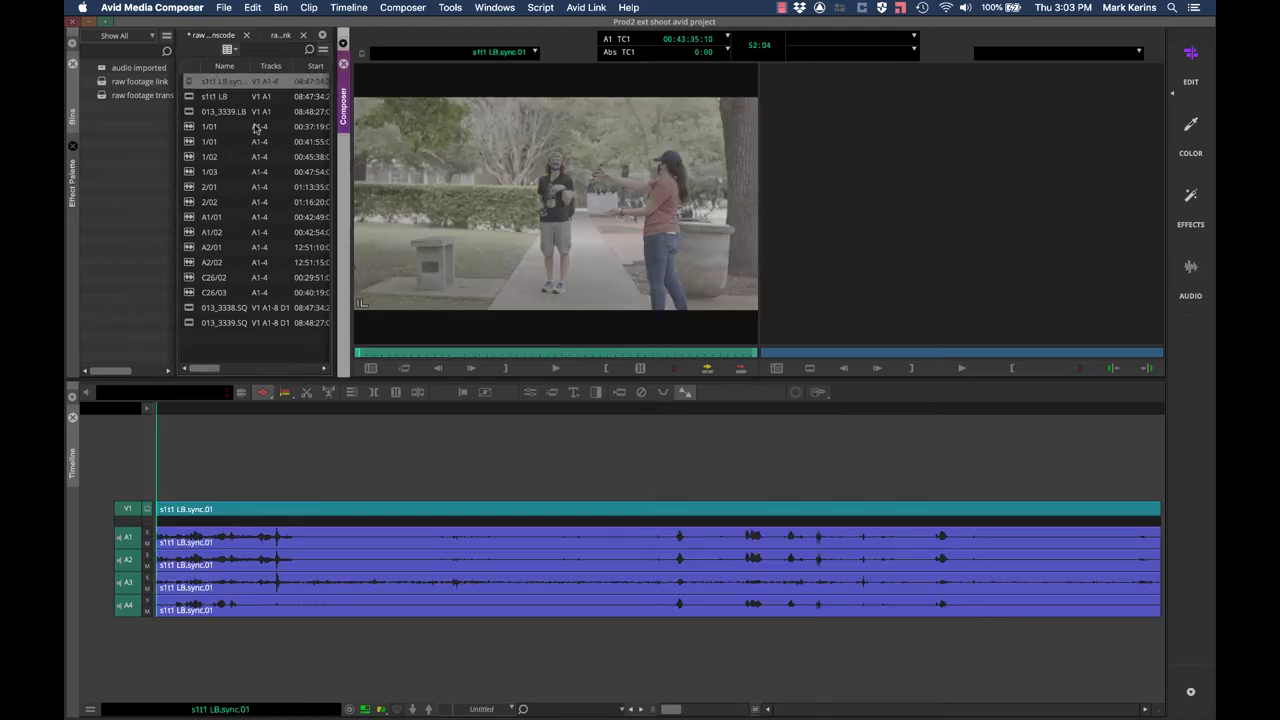
pyautogui.click(410, 354)
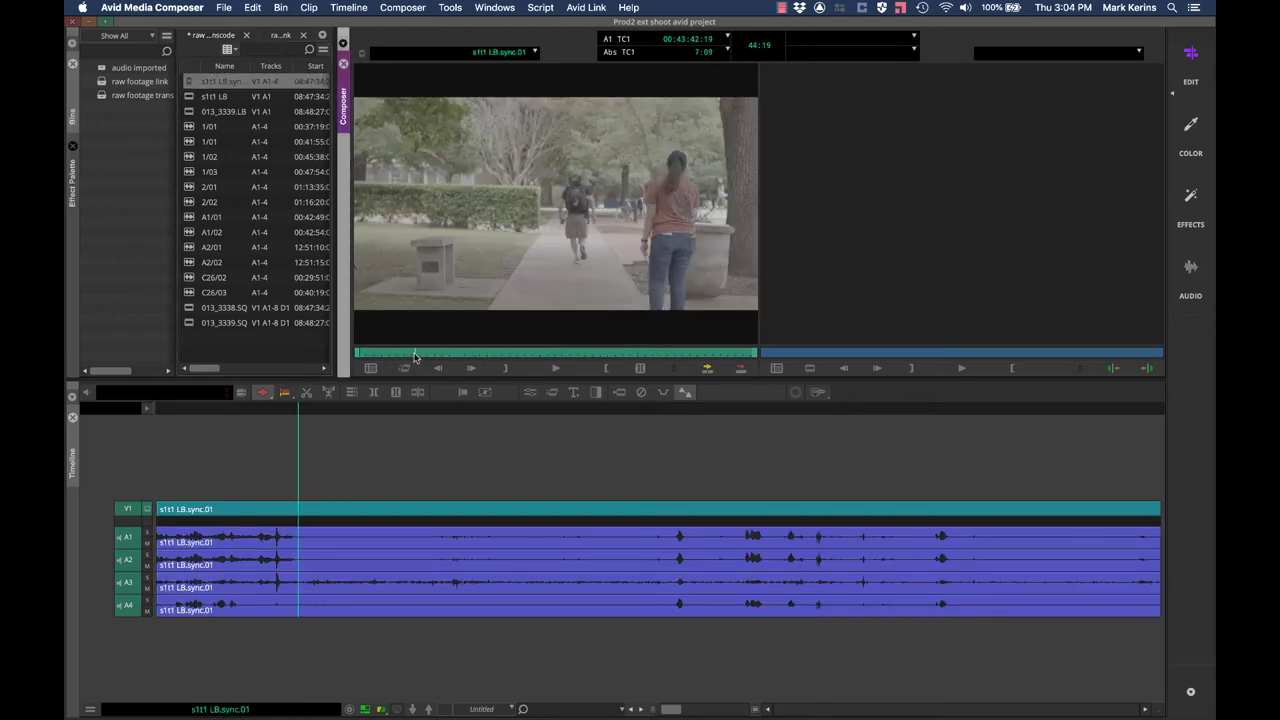
pyautogui.moveTo(410, 354); pyautogui.dragTo(383, 352)
pyautogui.press('space')
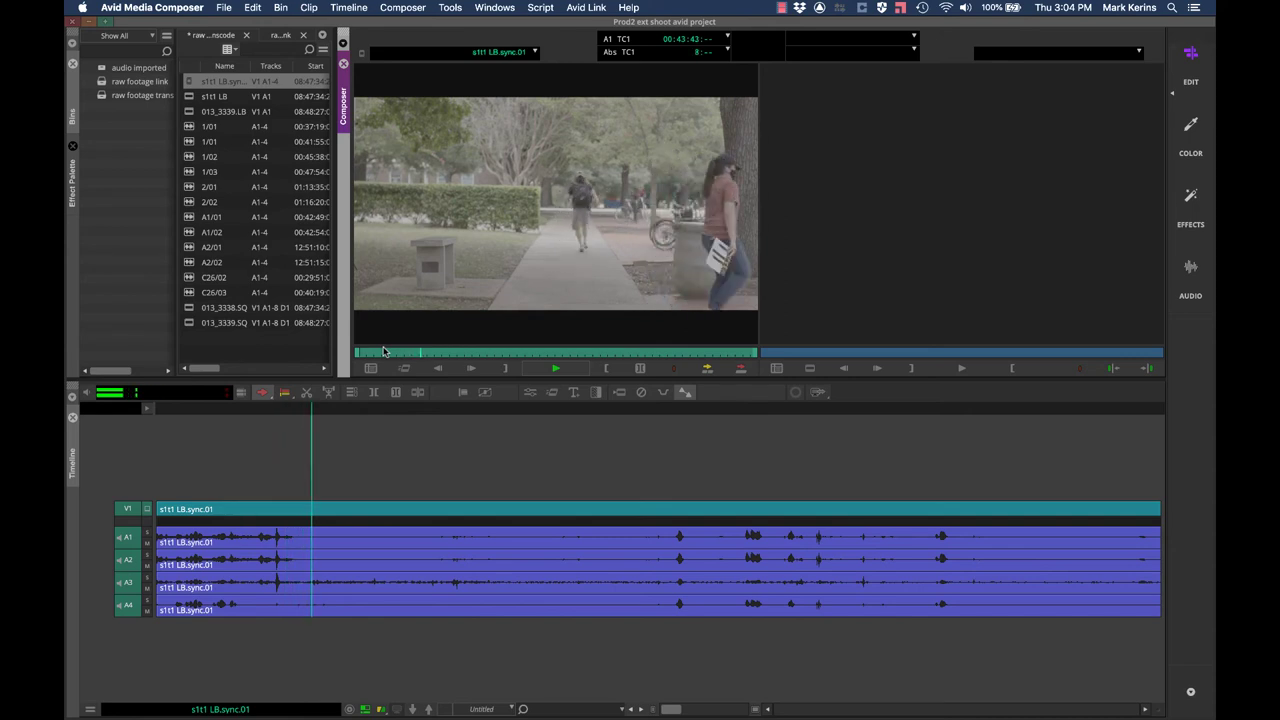
pyautogui.moveTo(422, 358); pyautogui.dragTo(601, 363)
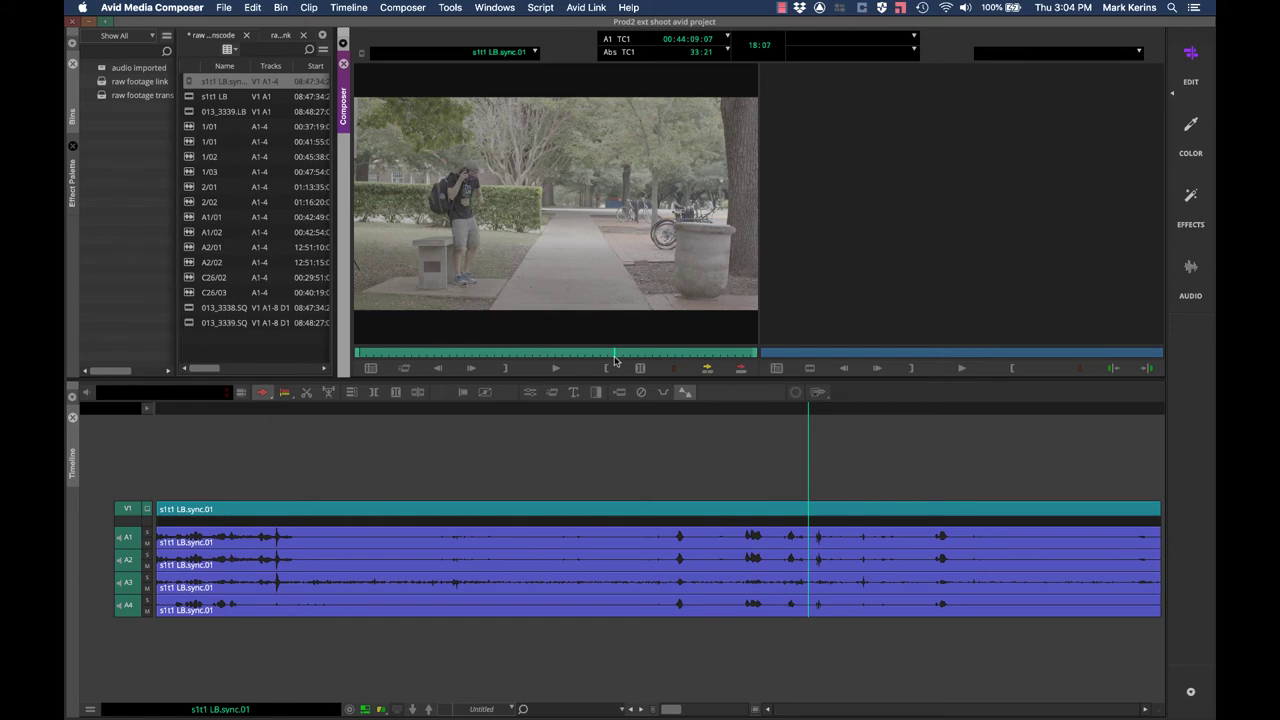
pyautogui.press('space')
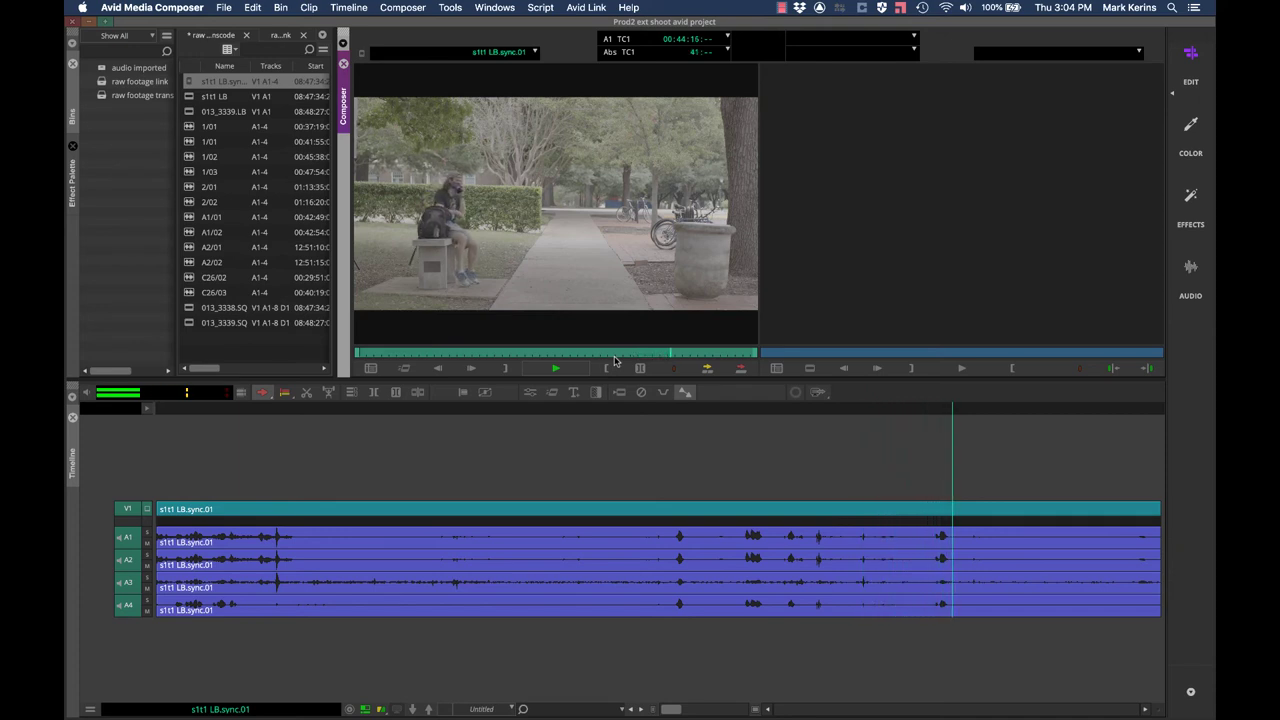
pyautogui.press('space')
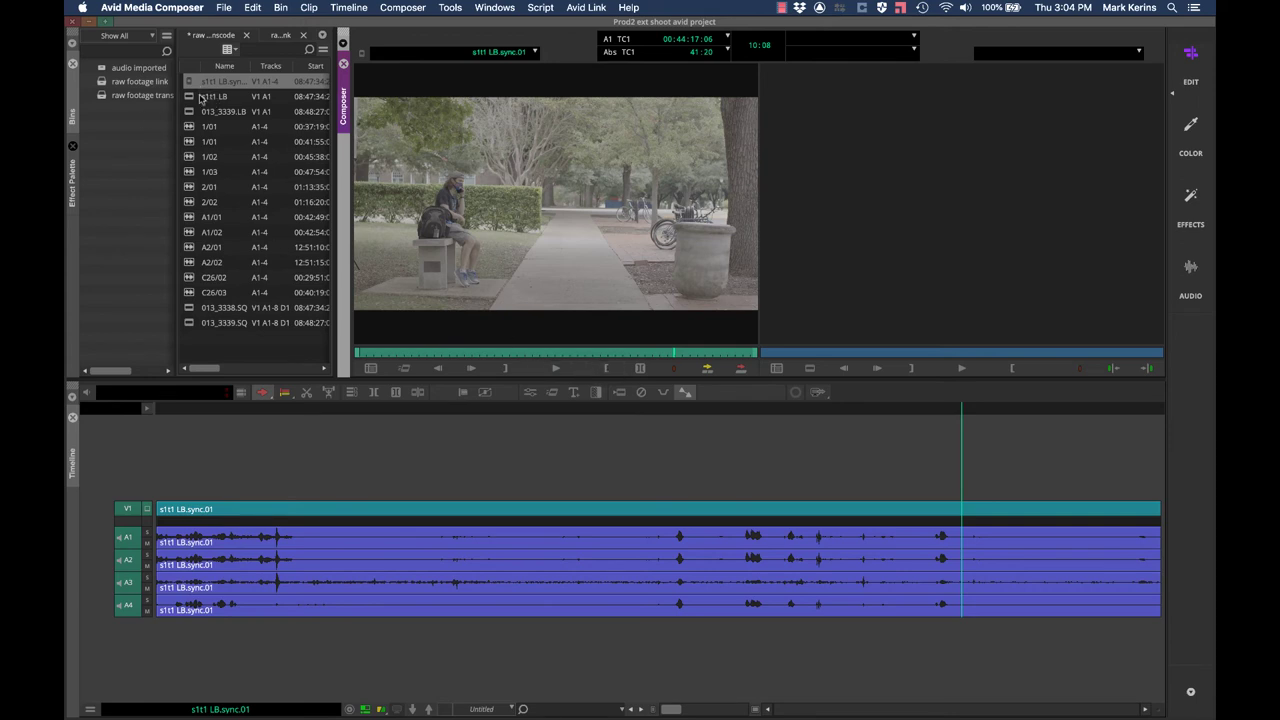
# Sort the transcode bin by Name and select the s1t1 LB.sync.01 clip
pyautogui.click(252, 68)
pyautogui.click(252, 66)
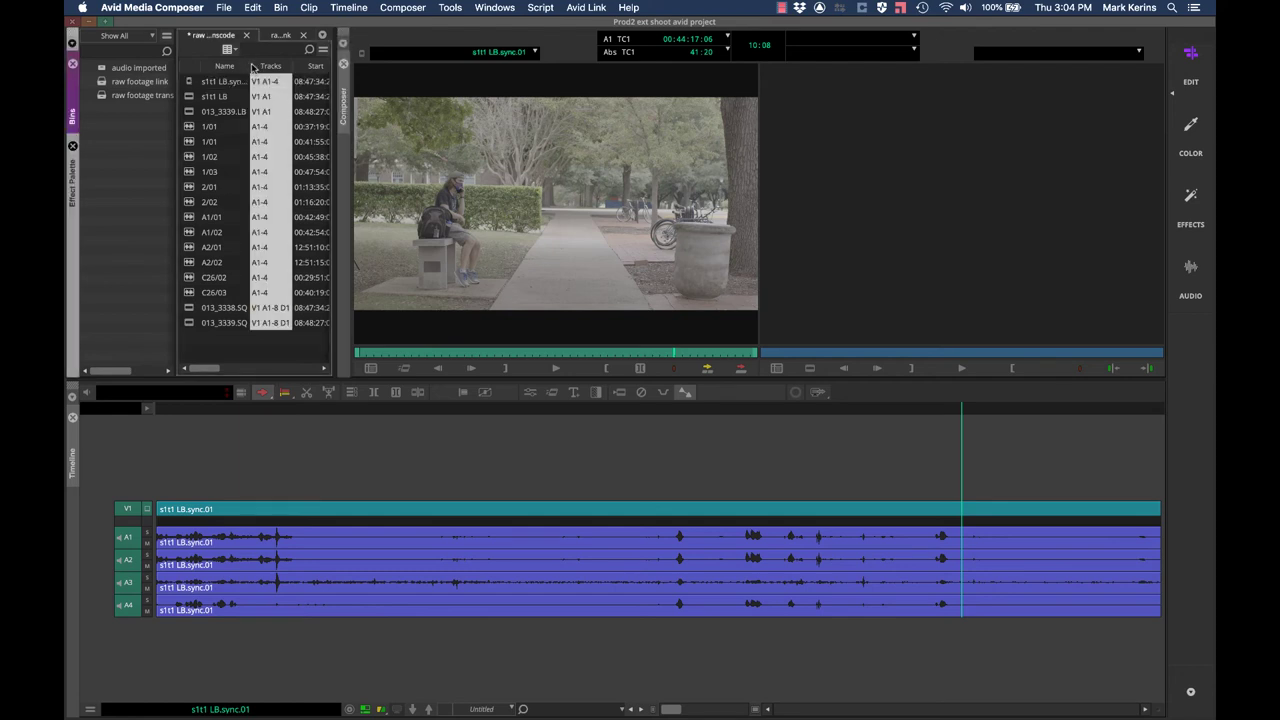
pyautogui.click(224, 67)
pyautogui.press('super+e')
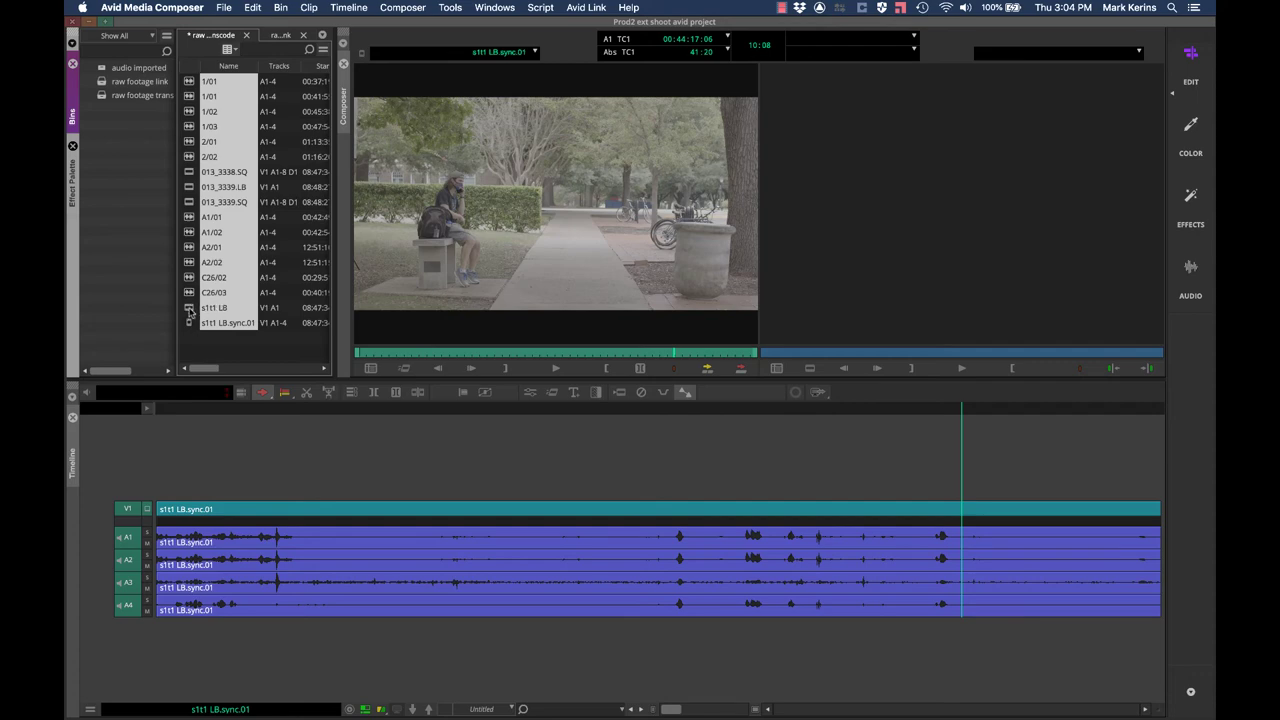
pyautogui.click(190, 310)
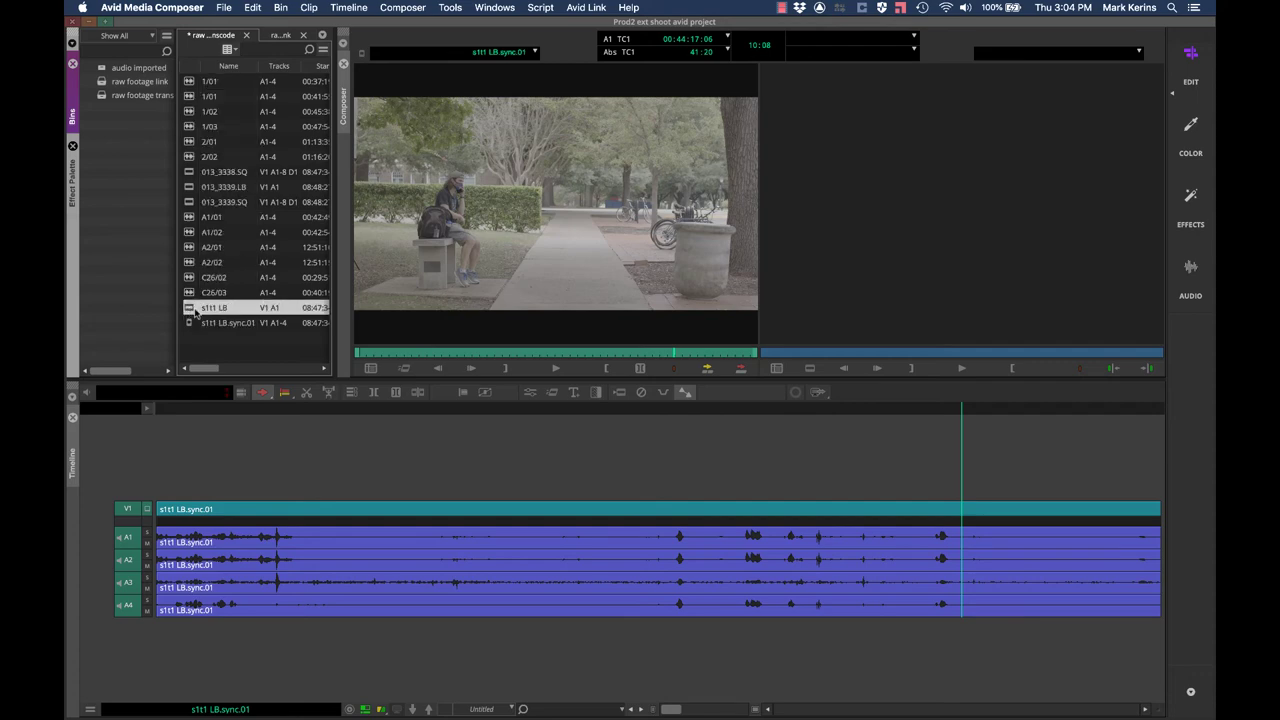
pyautogui.click(192, 325)
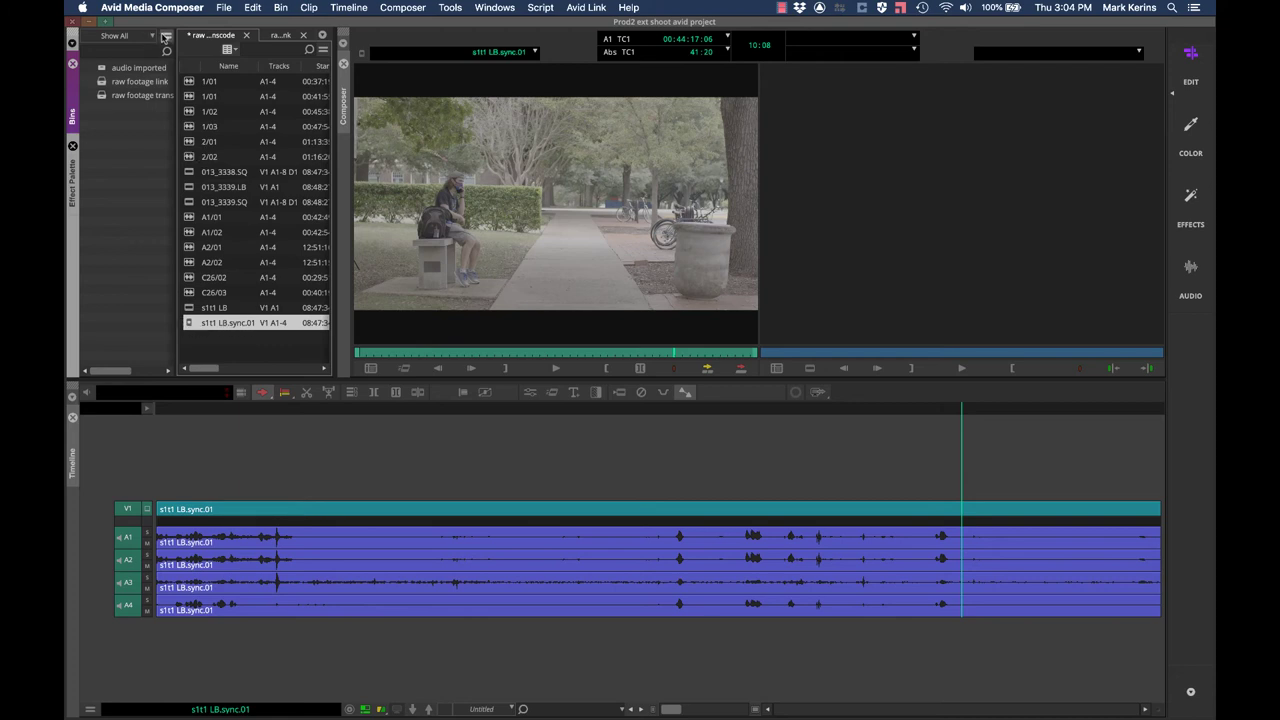
# Create a new 'synched footage' bin docked below the raw footage transcode bin
pyautogui.click(166, 36)
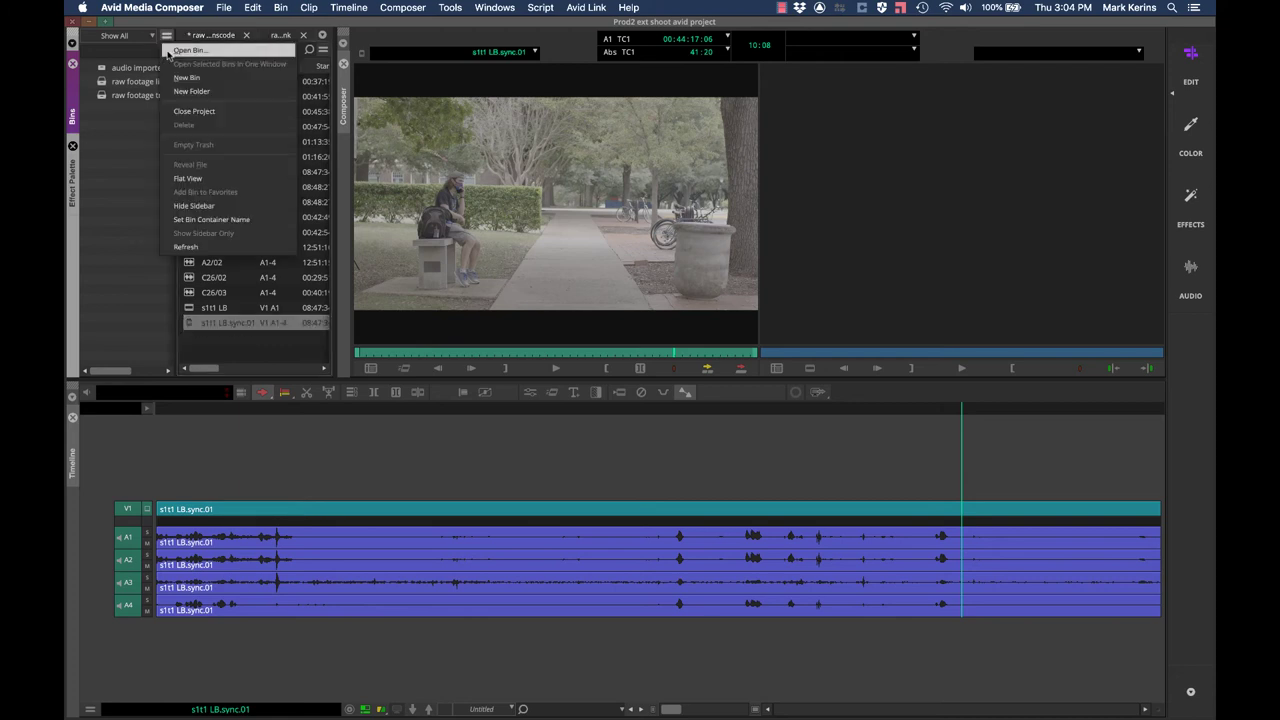
pyautogui.click(186, 78)
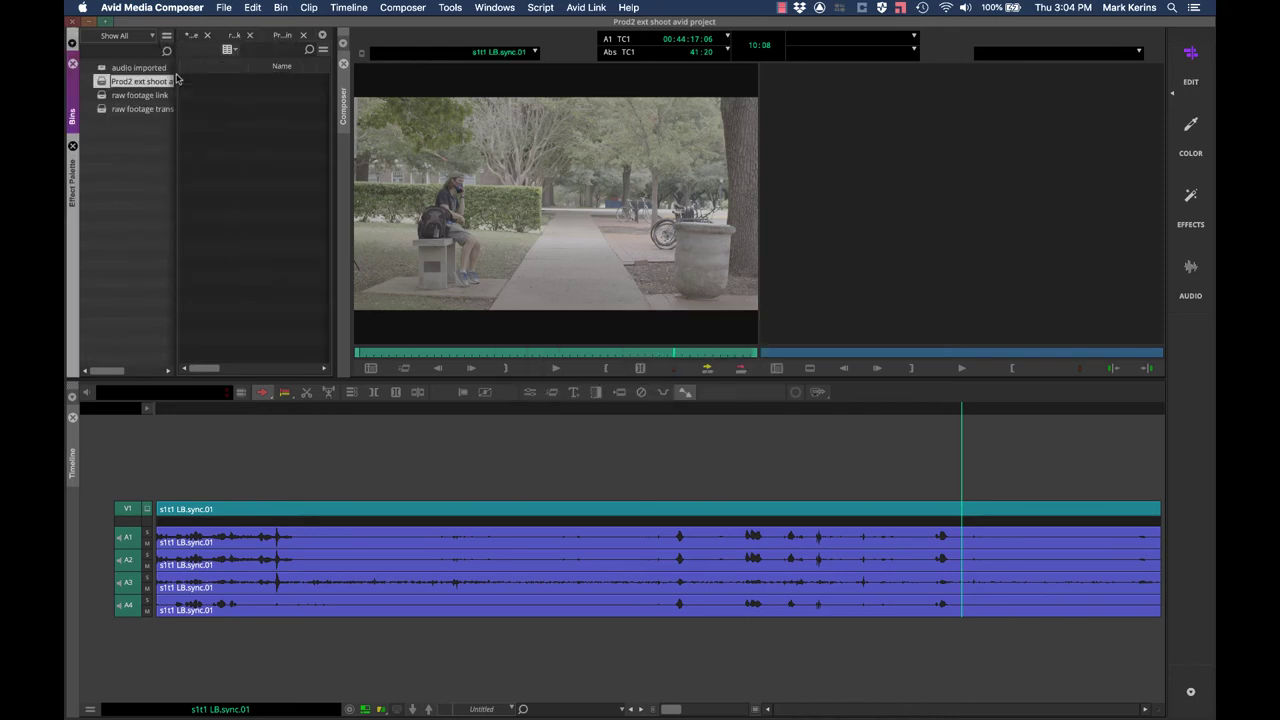
pyautogui.write('synched footage')
pyautogui.press('Return')
pyautogui.moveTo(267, 83); pyautogui.dragTo(259, 371)
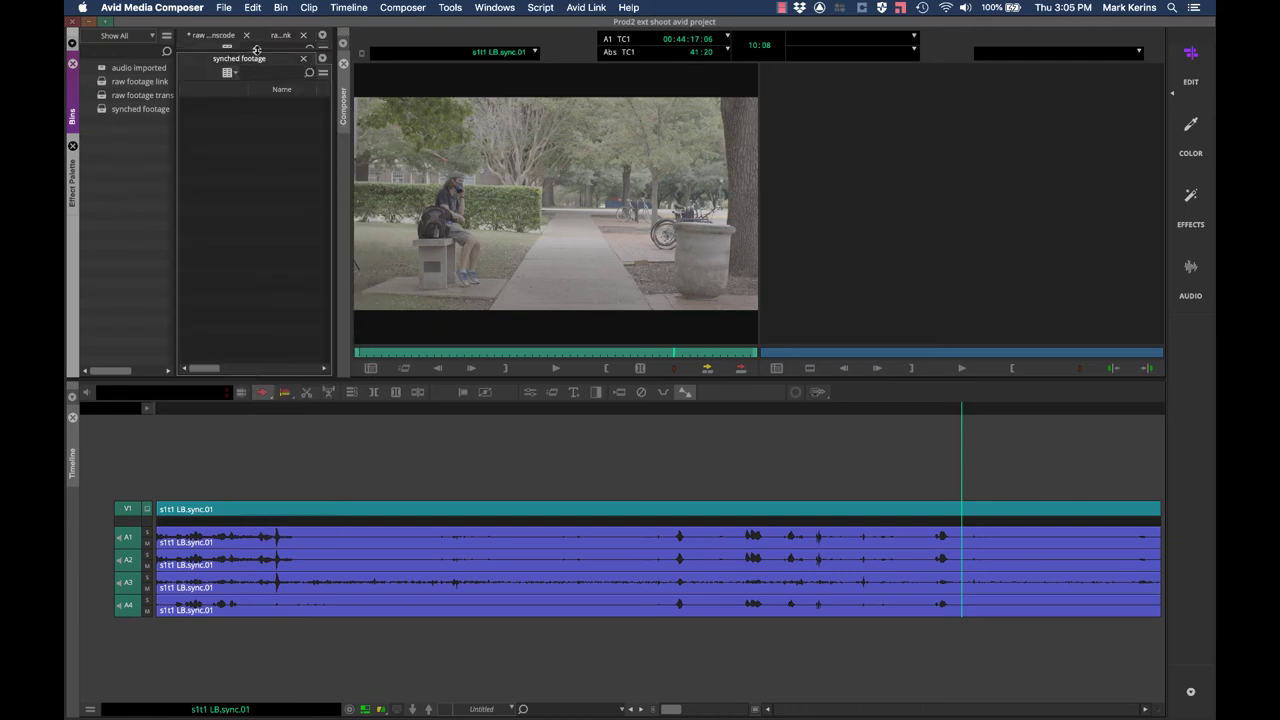
pyautogui.moveTo(257, 50); pyautogui.dragTo(238, 284)
pyautogui.press('super+w')
# Move s1t1 LB.sync.01 into the synched footage bin
pyautogui.moveTo(186, 265); pyautogui.dragTo(198, 342)
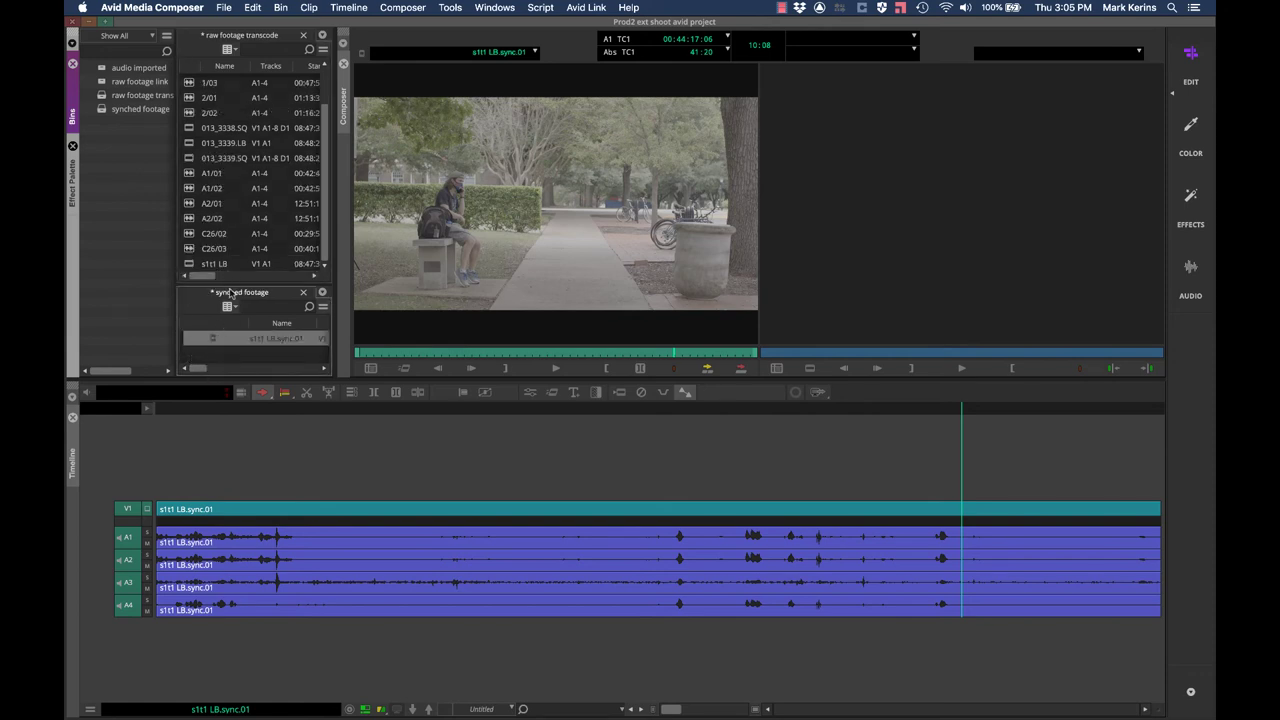
pyautogui.scroll(2, 243, 135)
pyautogui.scroll(-3, 243, 135)
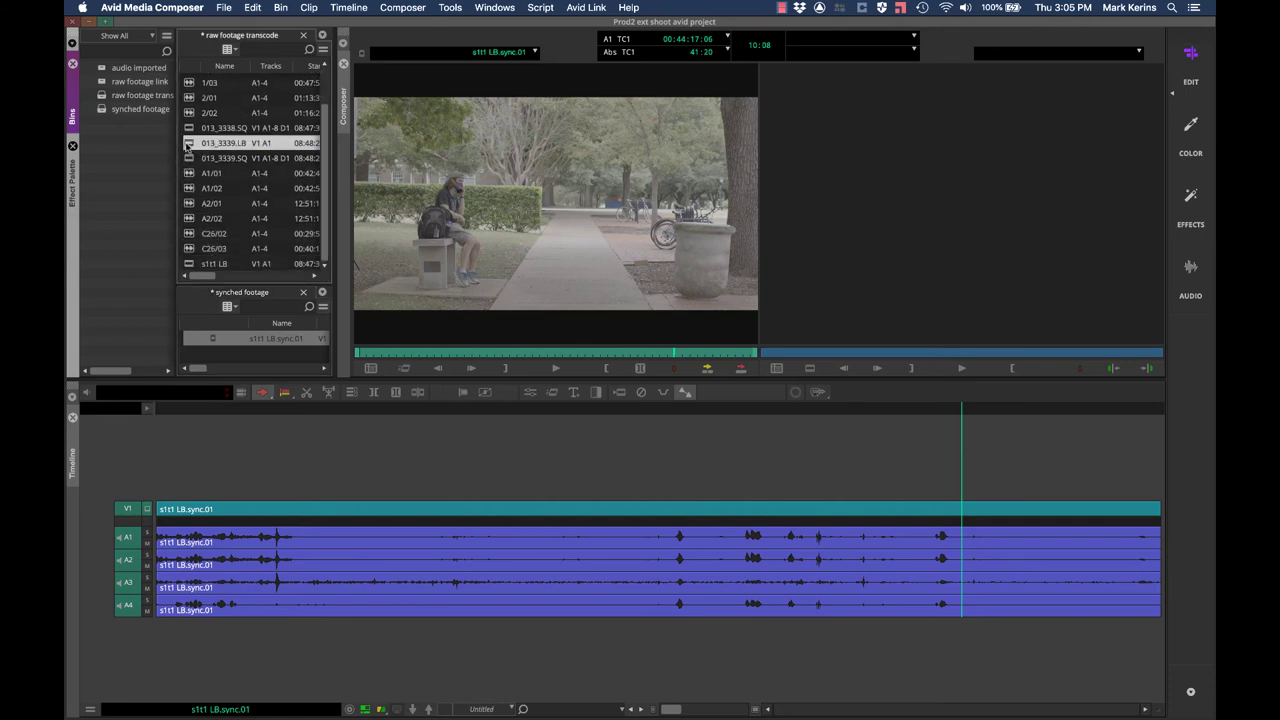
# Load take 013_3339.LB and park on its slate clap frame at 08:48:36:10
pyautogui.doubleClick(188, 147)
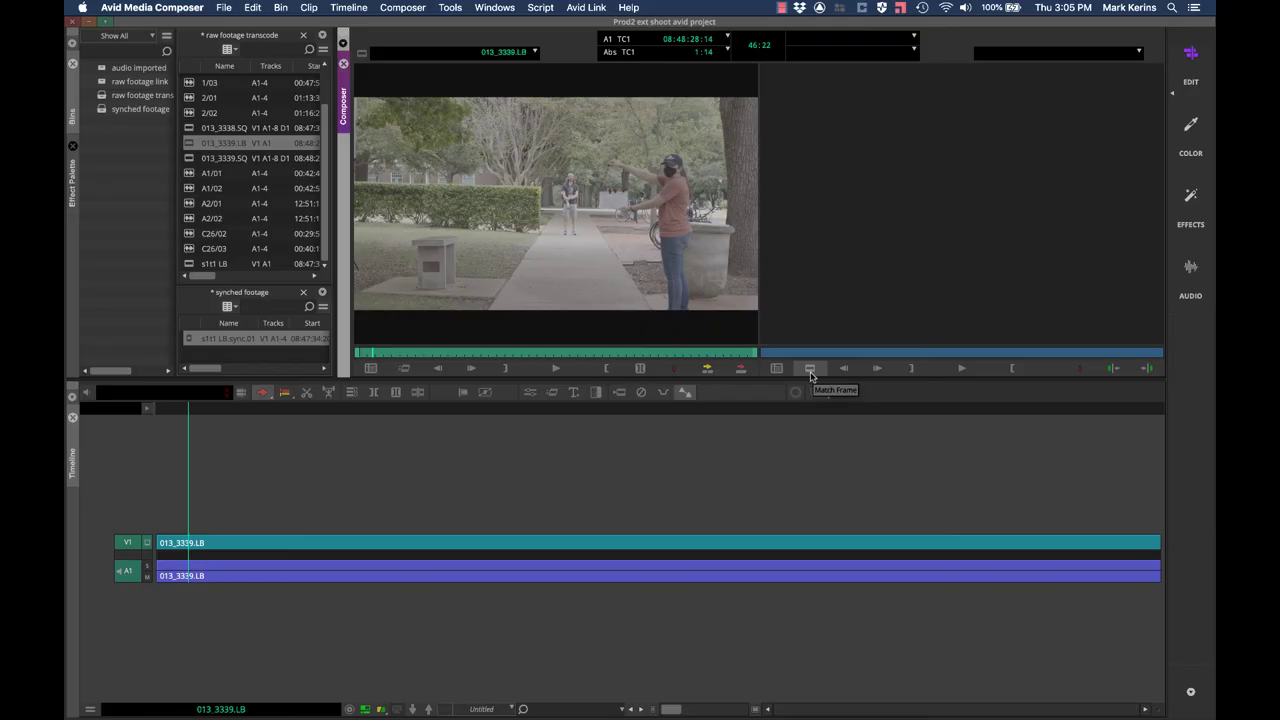
pyautogui.moveTo(300, 423); pyautogui.dragTo(344, 421)
pyautogui.press('Right')
pyautogui.press('Right')
pyautogui.press('Right')
pyautogui.press('Right')
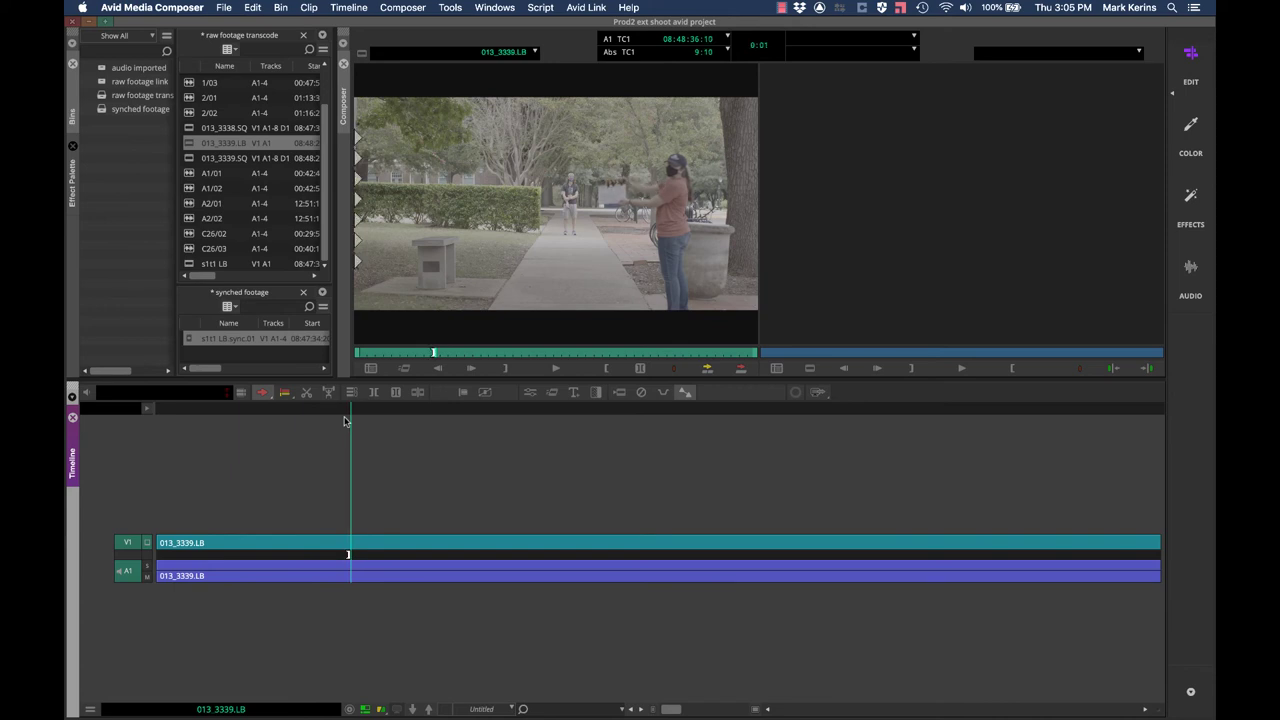
pyautogui.scroll(3, 193, 205)
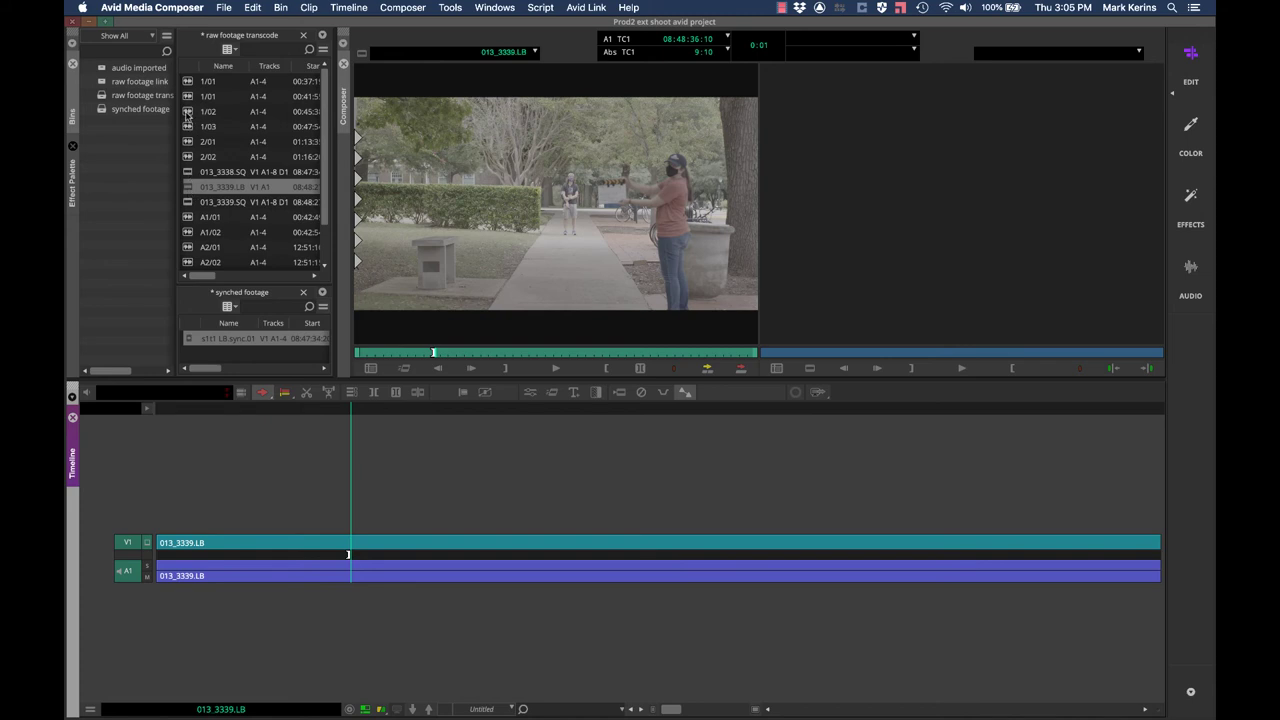
# Load audio clip 1/02 and scrub and play through it to find the clap
pyautogui.doubleClick(186, 115)
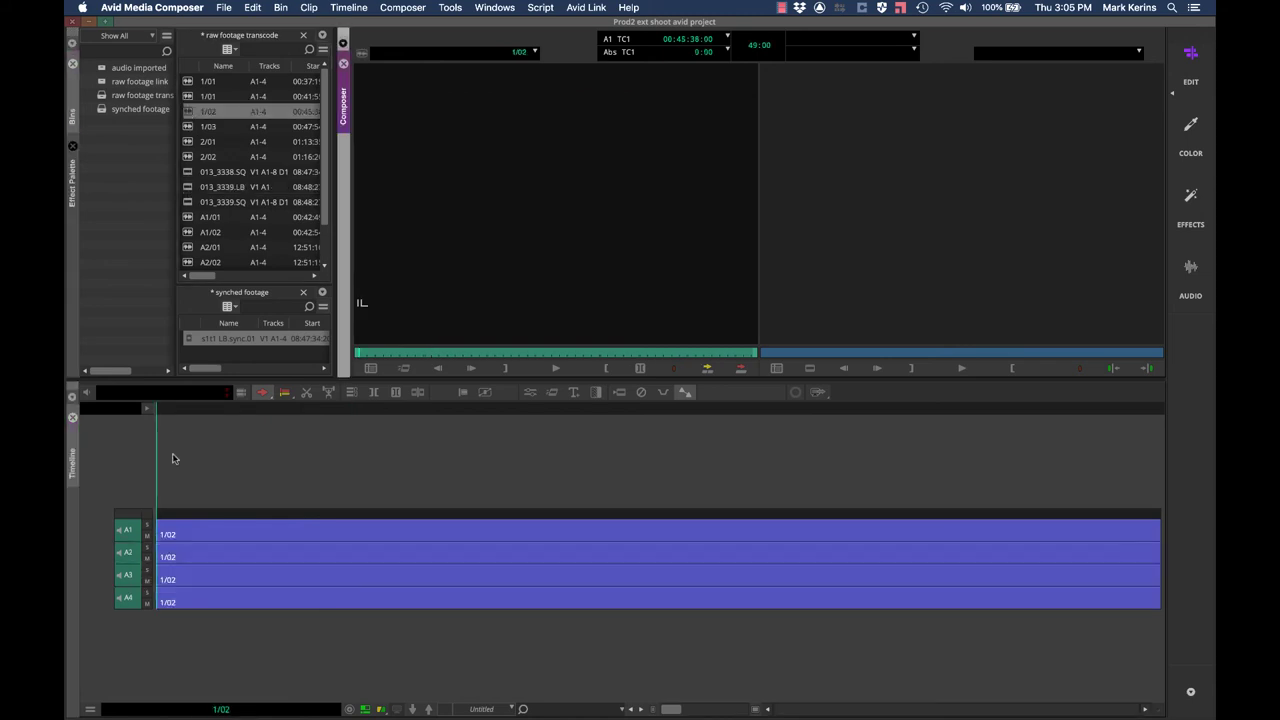
pyautogui.click(349, 415)
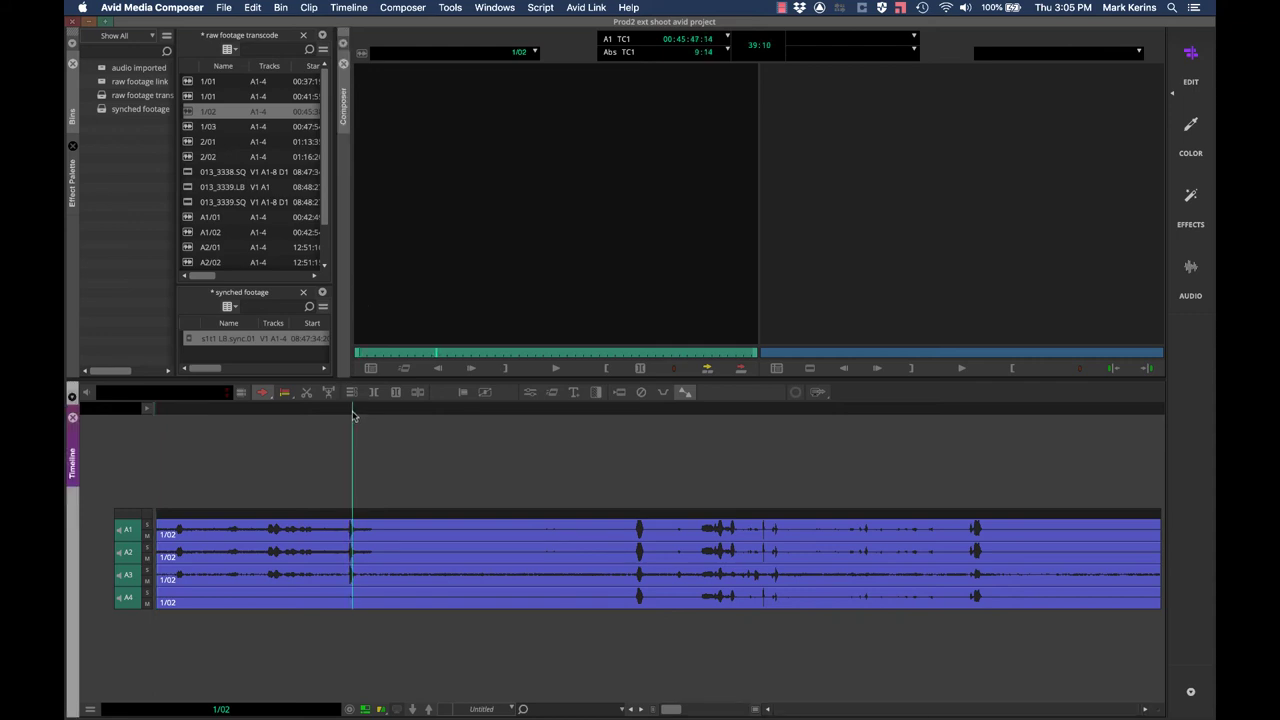
pyautogui.moveTo(352, 415); pyautogui.dragTo(265, 427)
pyautogui.press('space')
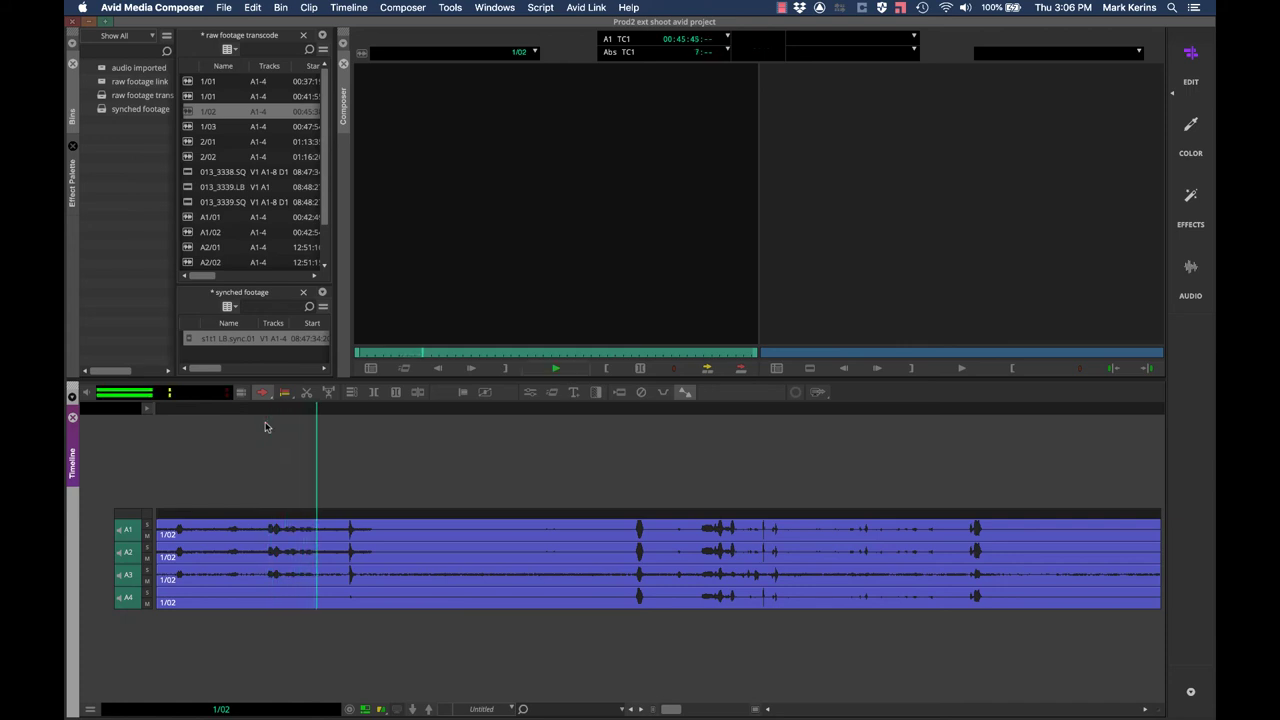
pyautogui.press('space')
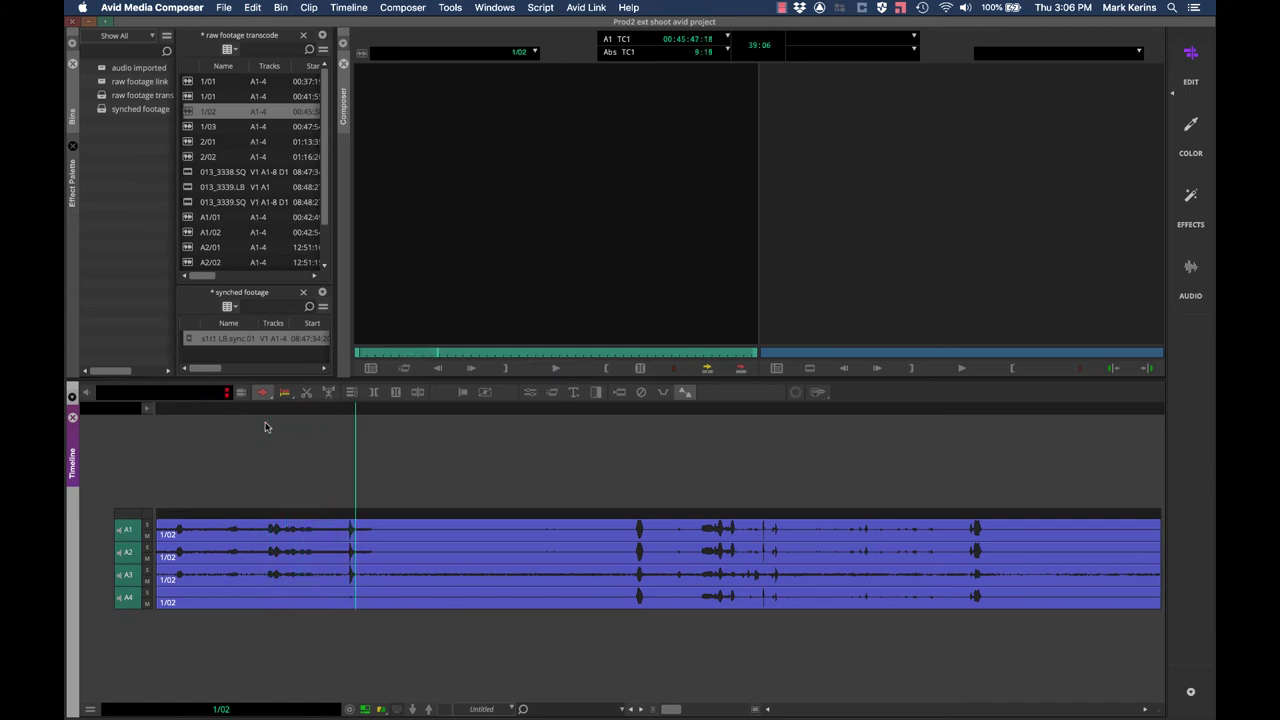
pyautogui.click(751, 418)
pyautogui.press('space')
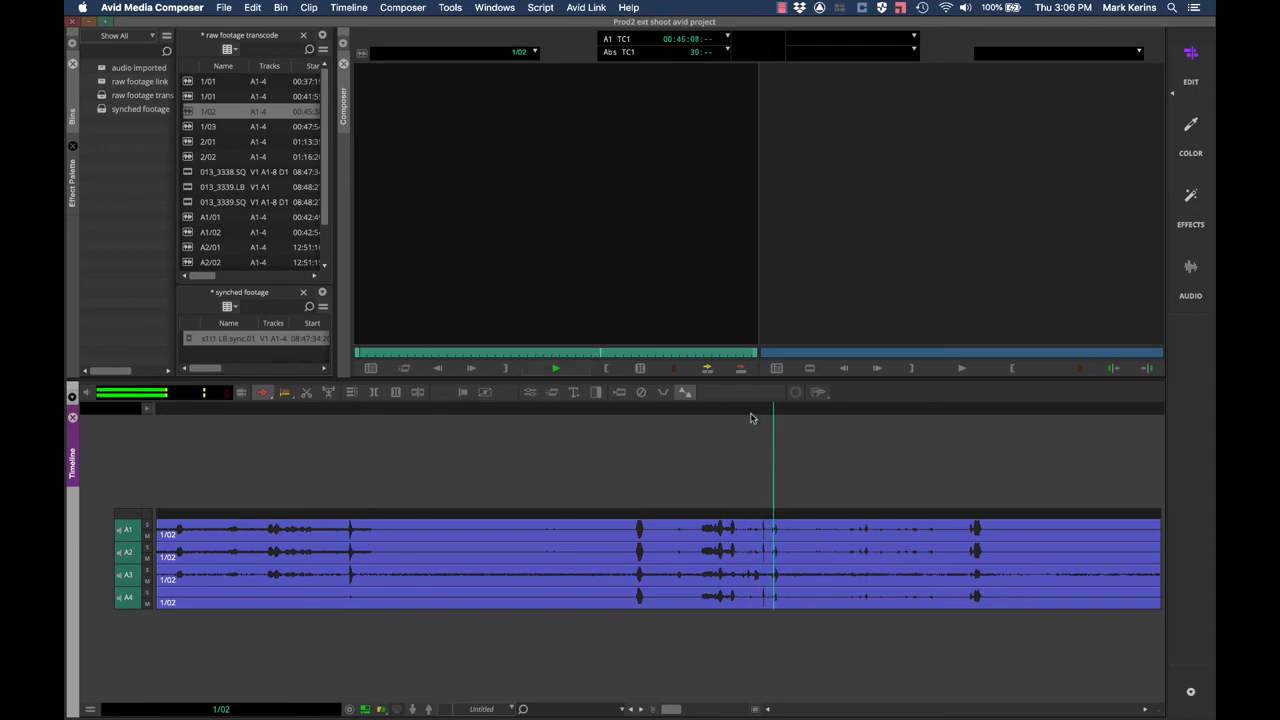
pyautogui.press('j')
pyautogui.press('space')
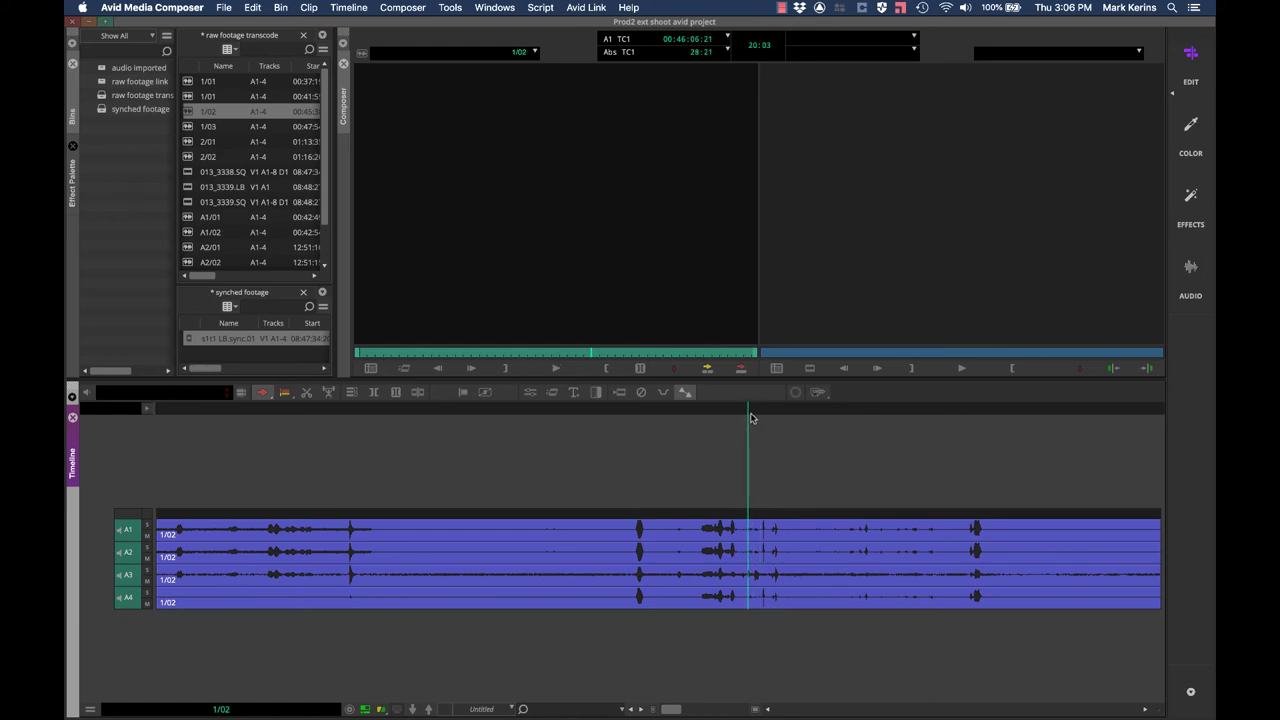
pyautogui.press('space')
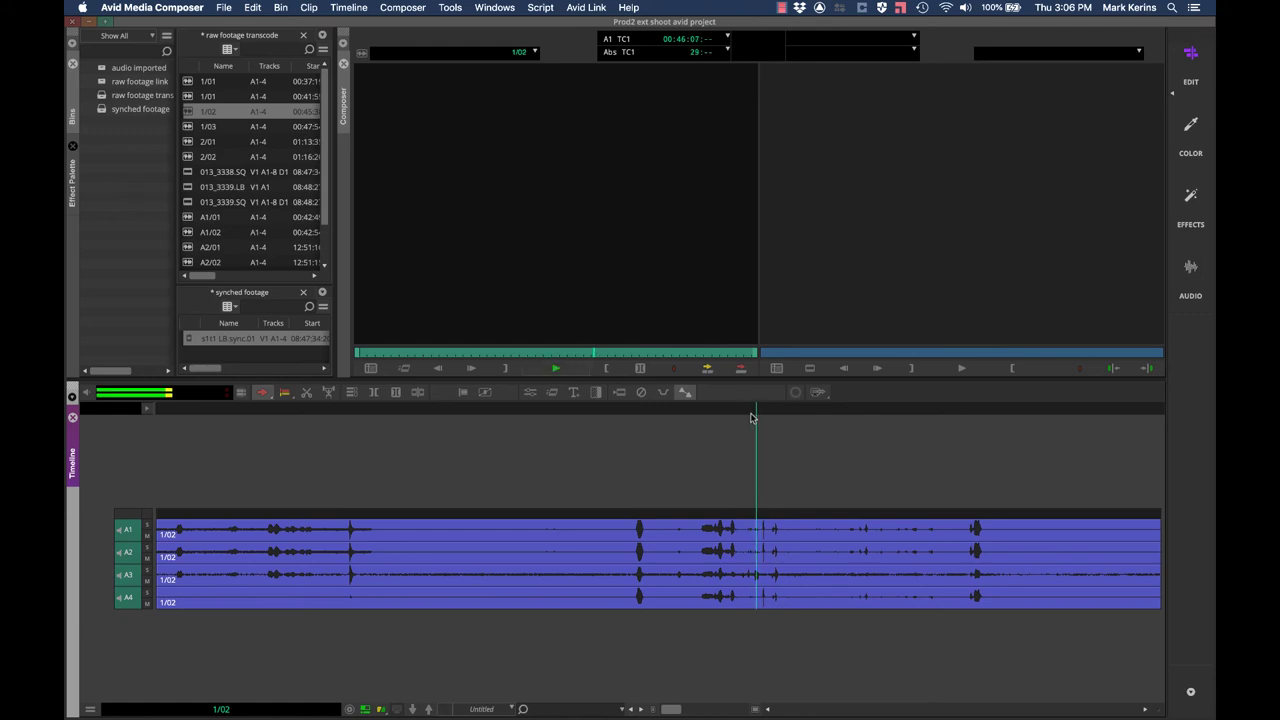
# Zoom in and mark an In point on the first clap spike frame at 00:45:47:11
pyautogui.click(348, 417)
pyautogui.press('super+bracketright')
pyautogui.press('super+bracketright')
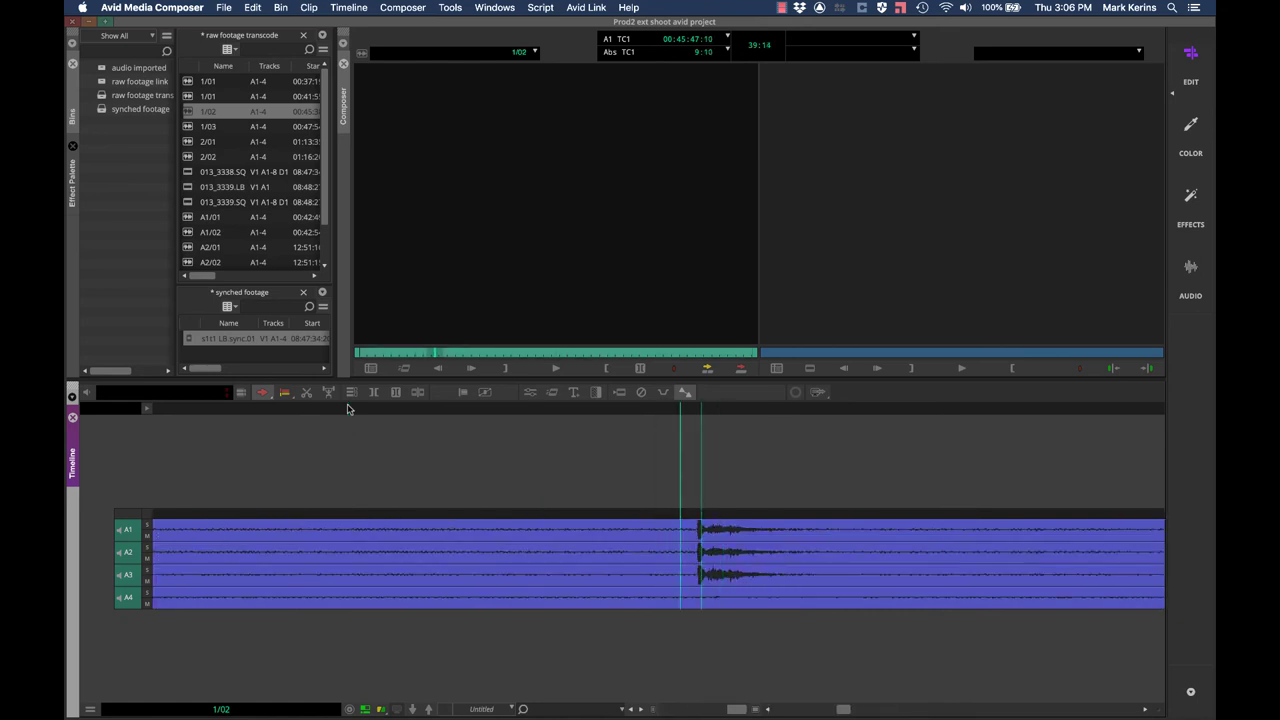
pyautogui.press('Right')
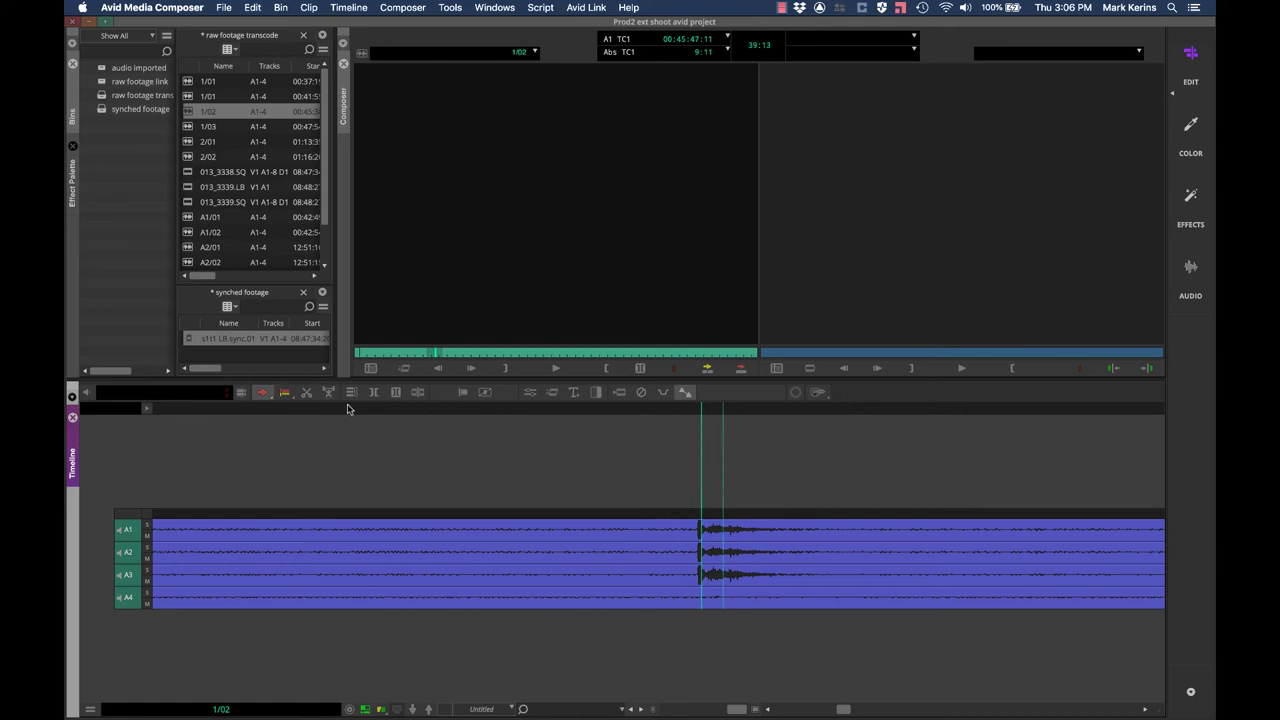
pyautogui.press('o')
pyautogui.scroll(-1, 199, 120)
# Rename take 013_3339.LB to 's1t2 LB'
pyautogui.click(212, 177)
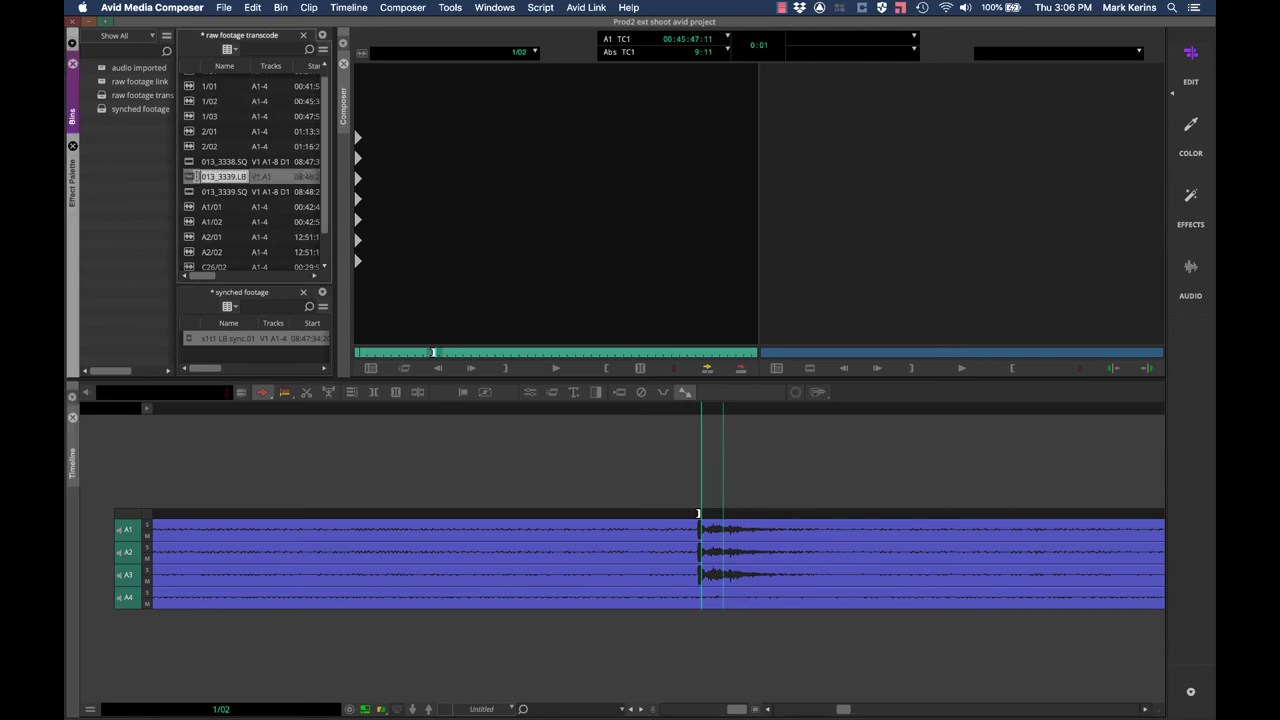
pyautogui.write('s1t2')
pyautogui.click(186, 180)
# AutoSync s1t2 LB with audio clip 1/02 using their In points
pyautogui.keyDown('shift'); pyautogui.click(191, 103); pyautogui.keyUp('shift')
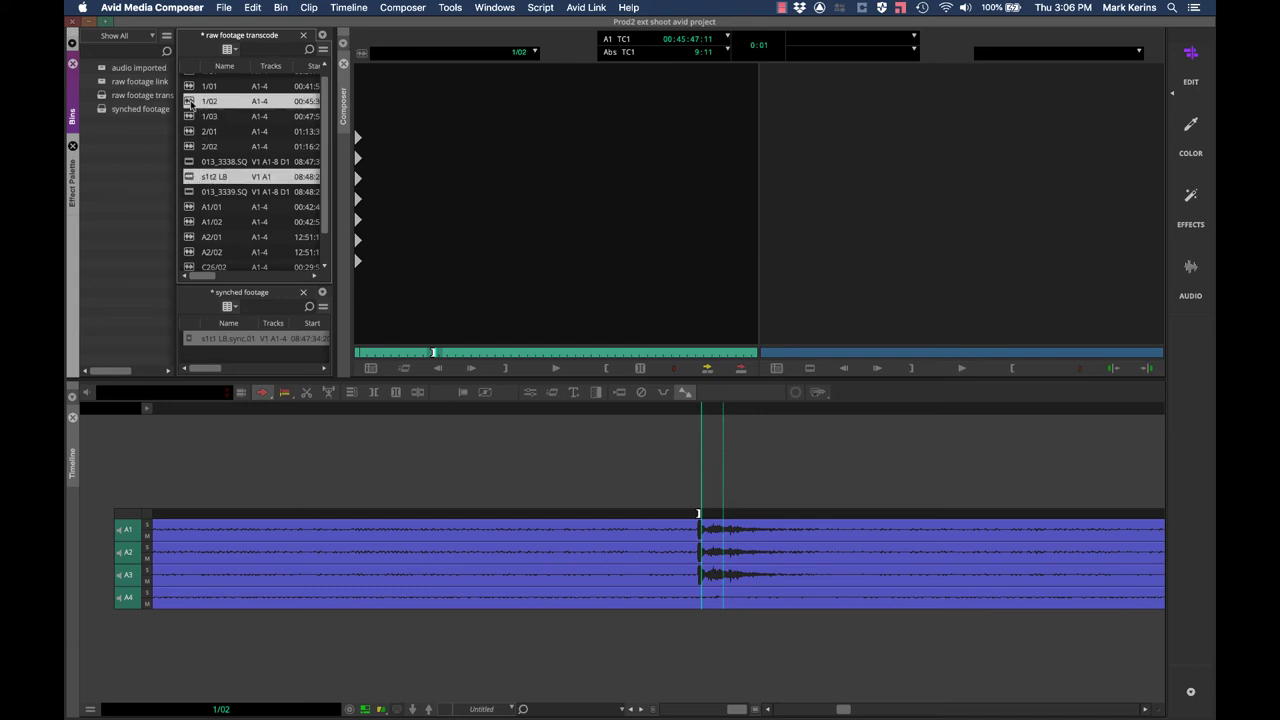
pyautogui.click(309, 7)
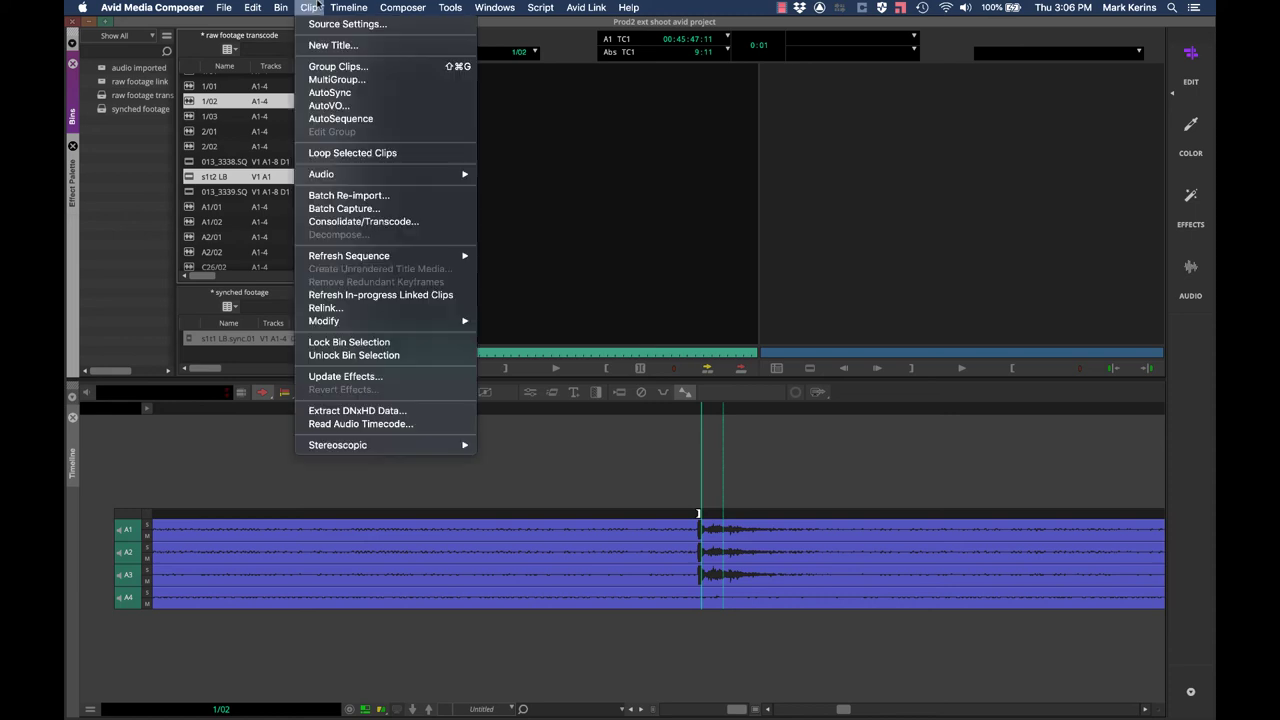
pyautogui.click(324, 93)
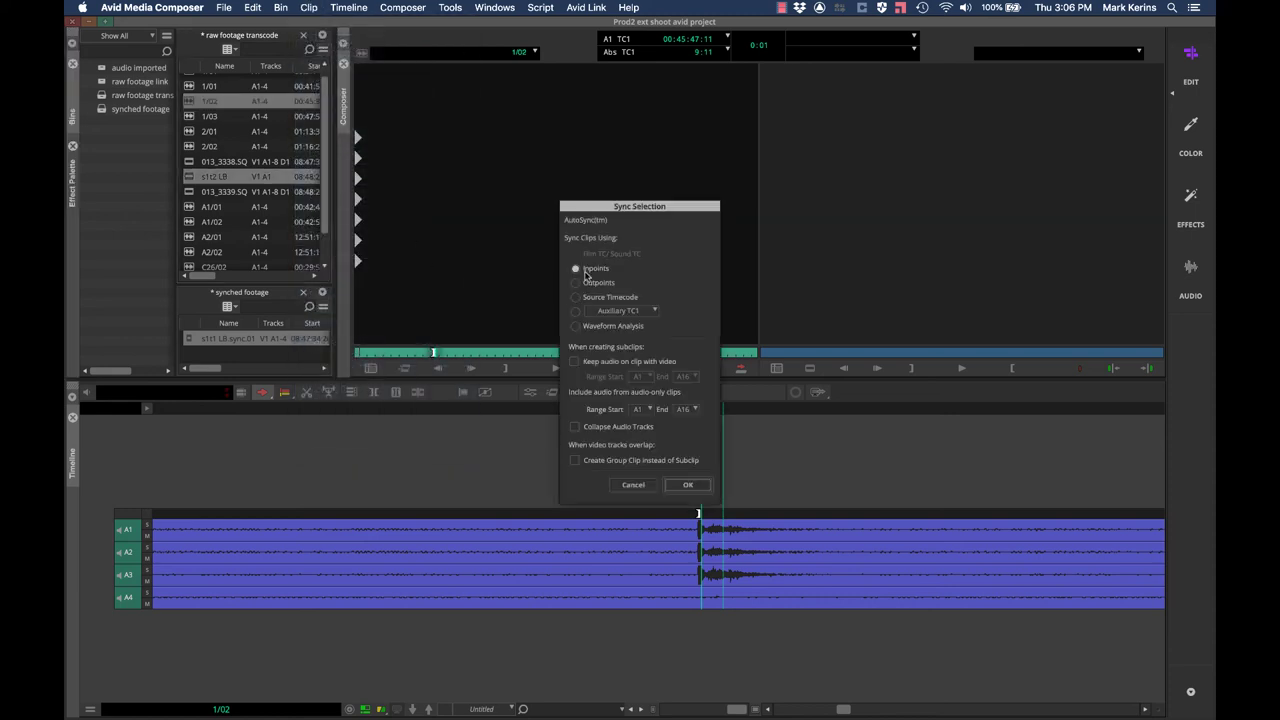
pyautogui.click(688, 485)
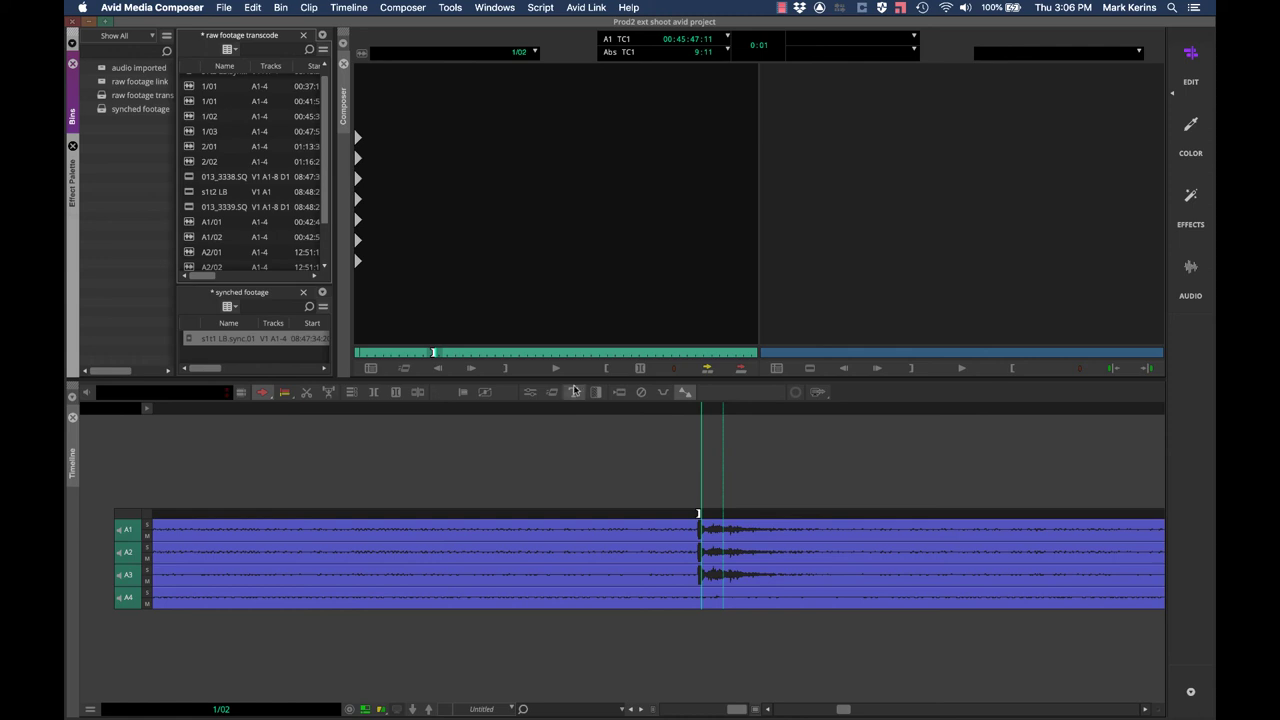
pyautogui.click(309, 7)
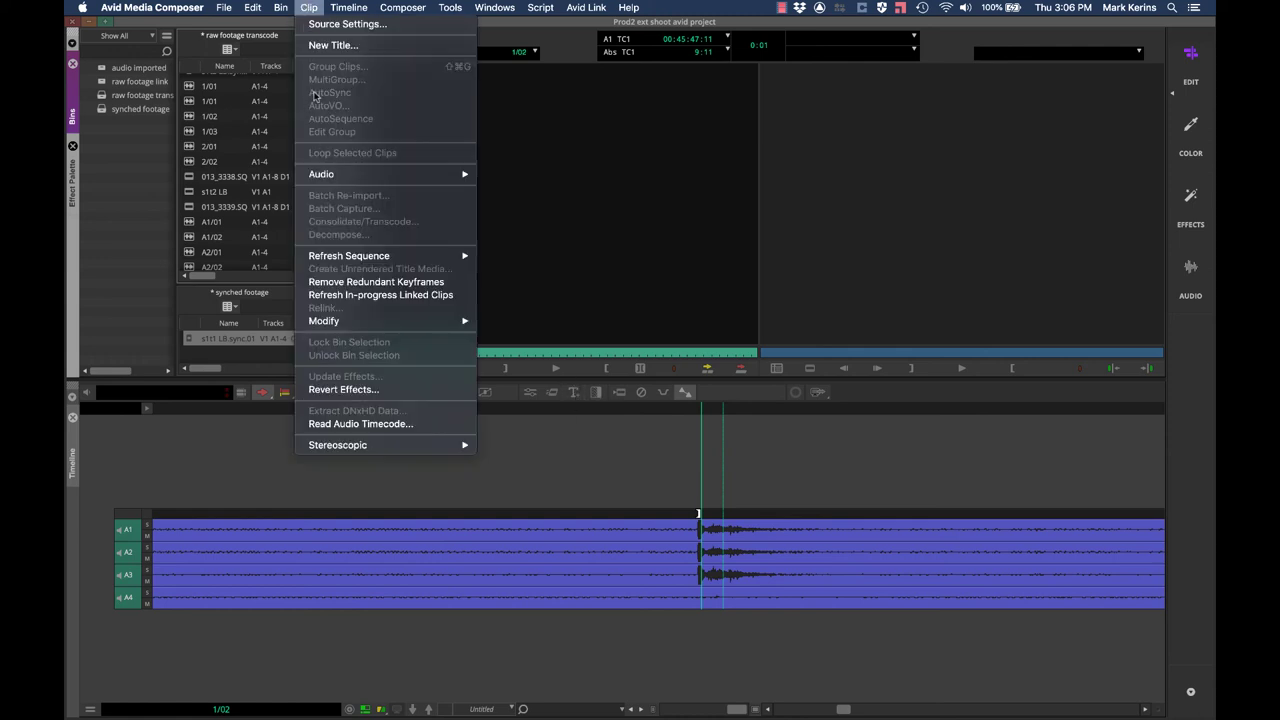
# Close the Clip menu and scroll the bin to find s1t2 LB.sync.01 for the synched footage bin
pyautogui.click(281, 7)
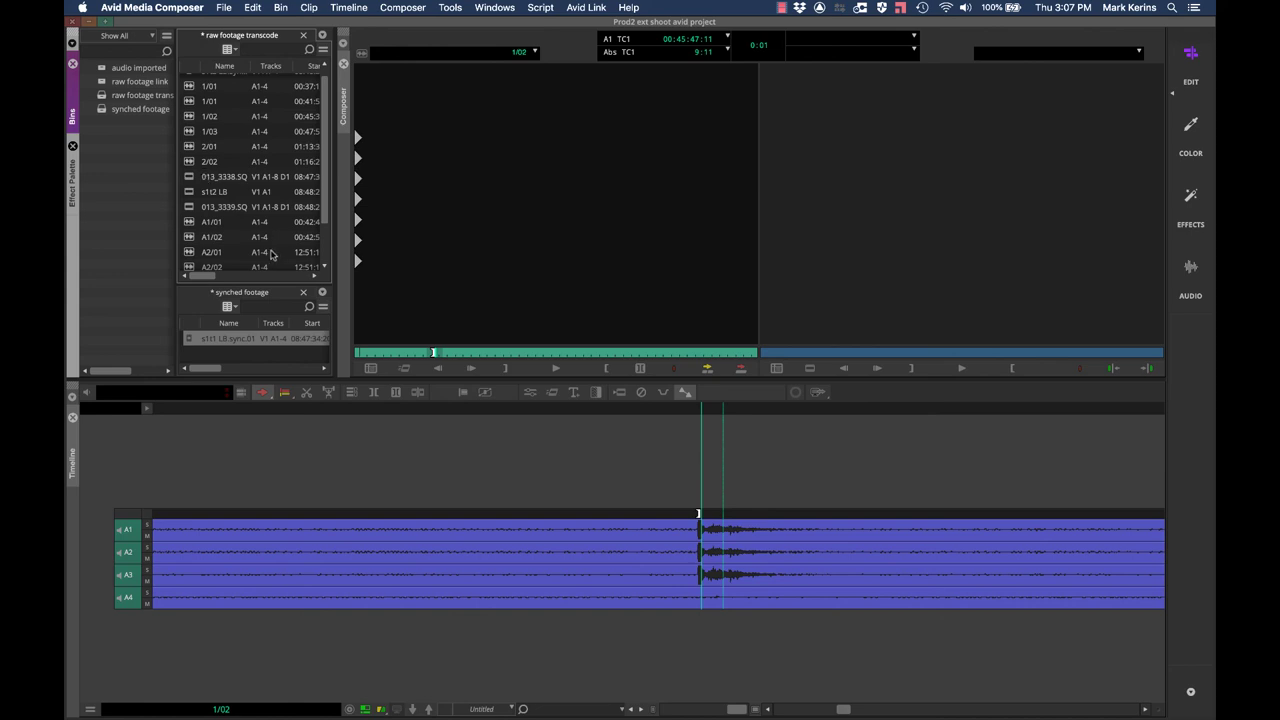
pyautogui.scroll(-3, 255, 236)
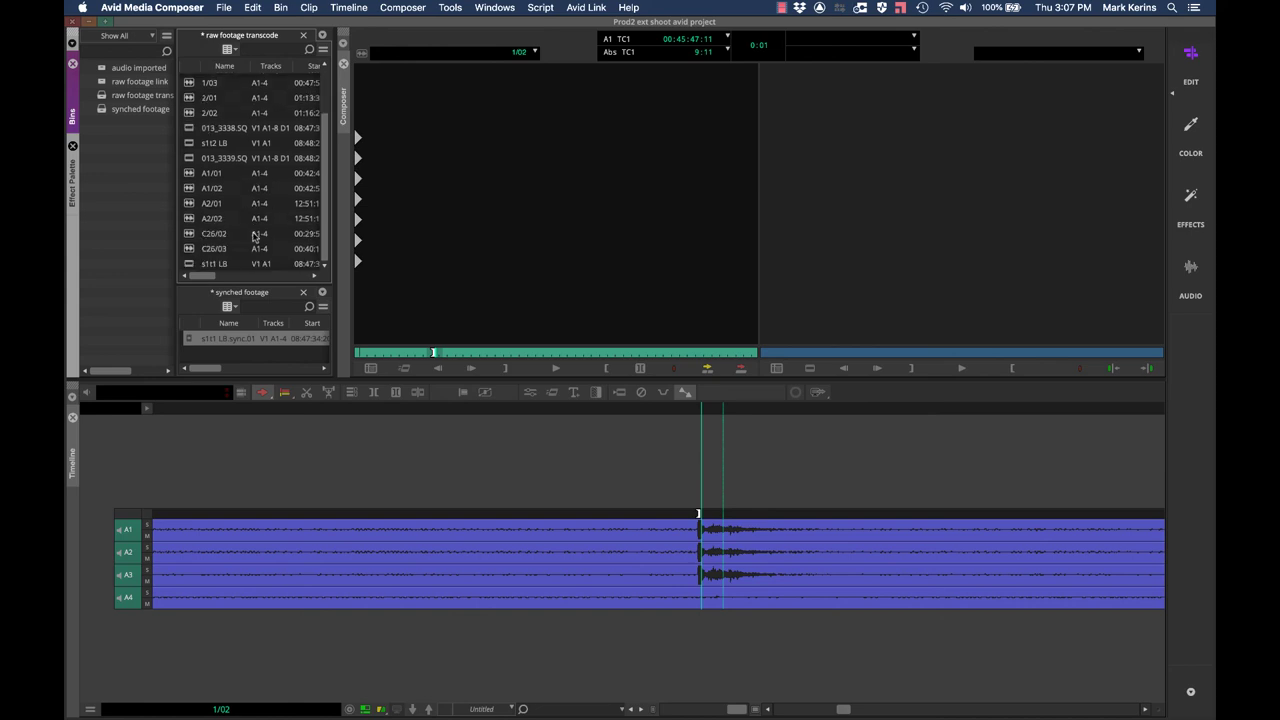
pyautogui.scroll(4, 255, 236)
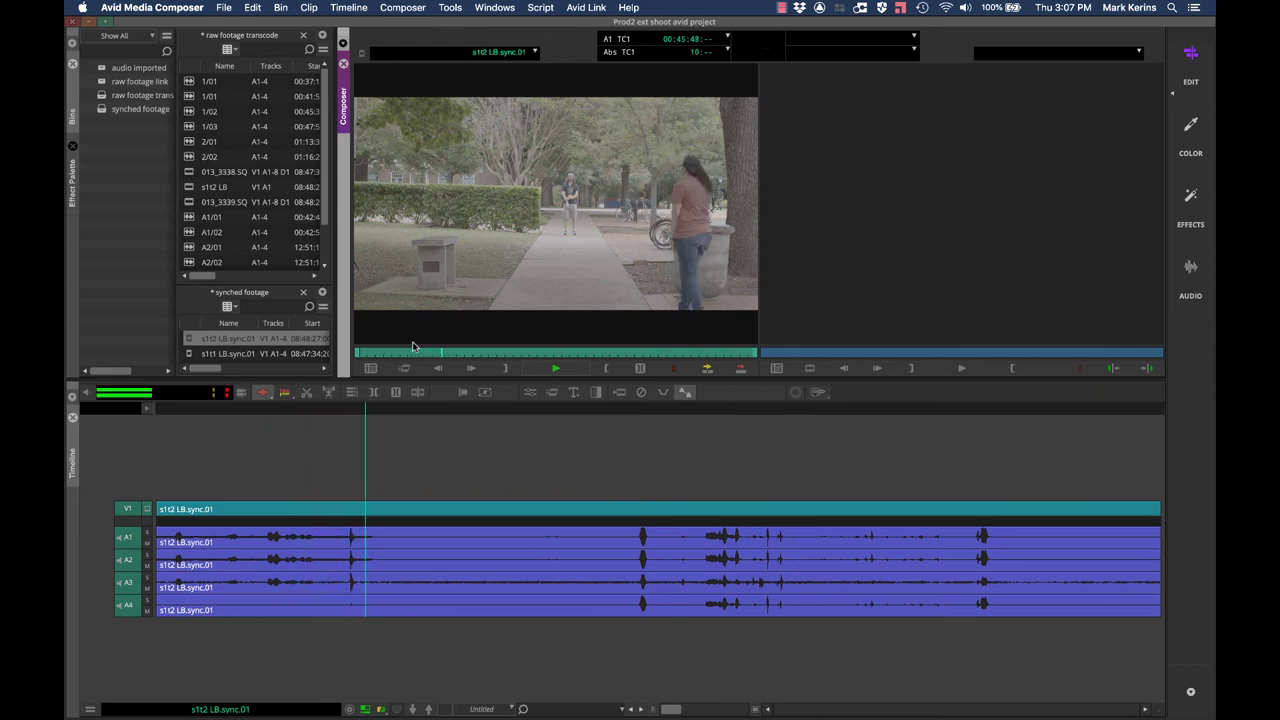
pyautogui.press('space')
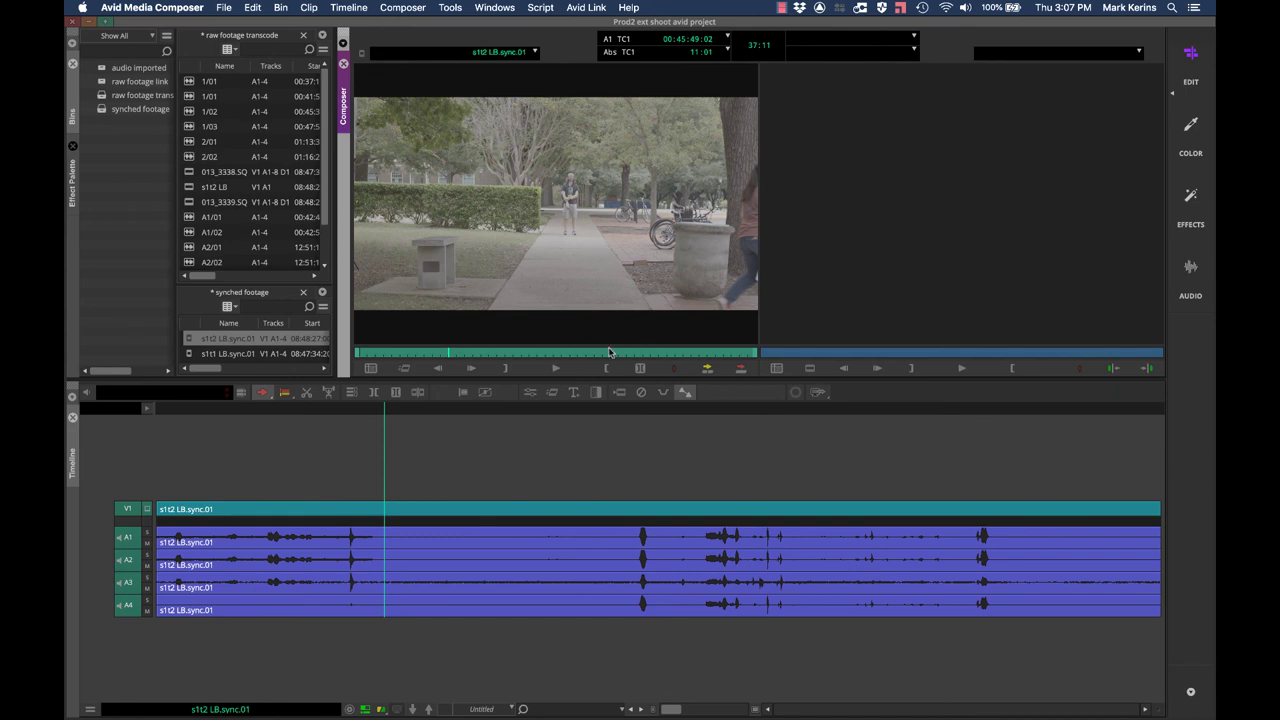
pyautogui.click(641, 353)
pyautogui.moveTo(650, 353); pyautogui.dragTo(698, 353)
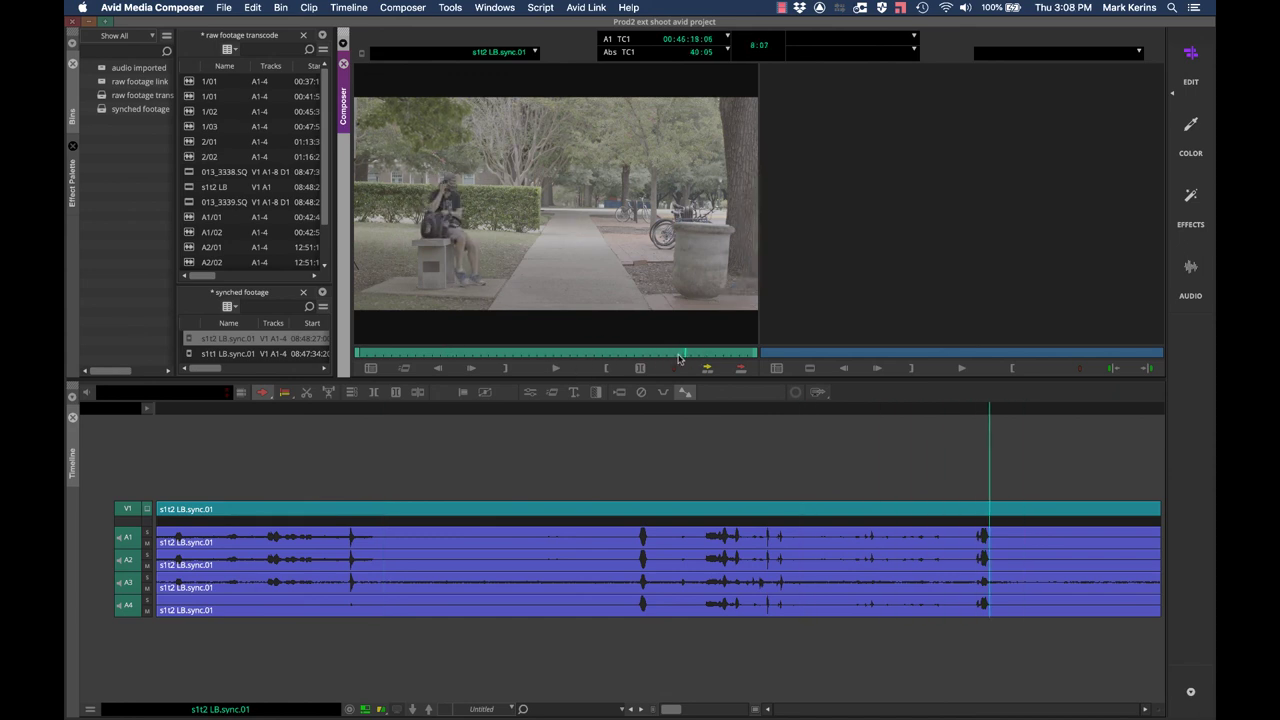
pyautogui.moveTo(677, 358); pyautogui.dragTo(664, 358)
pyautogui.press('space')
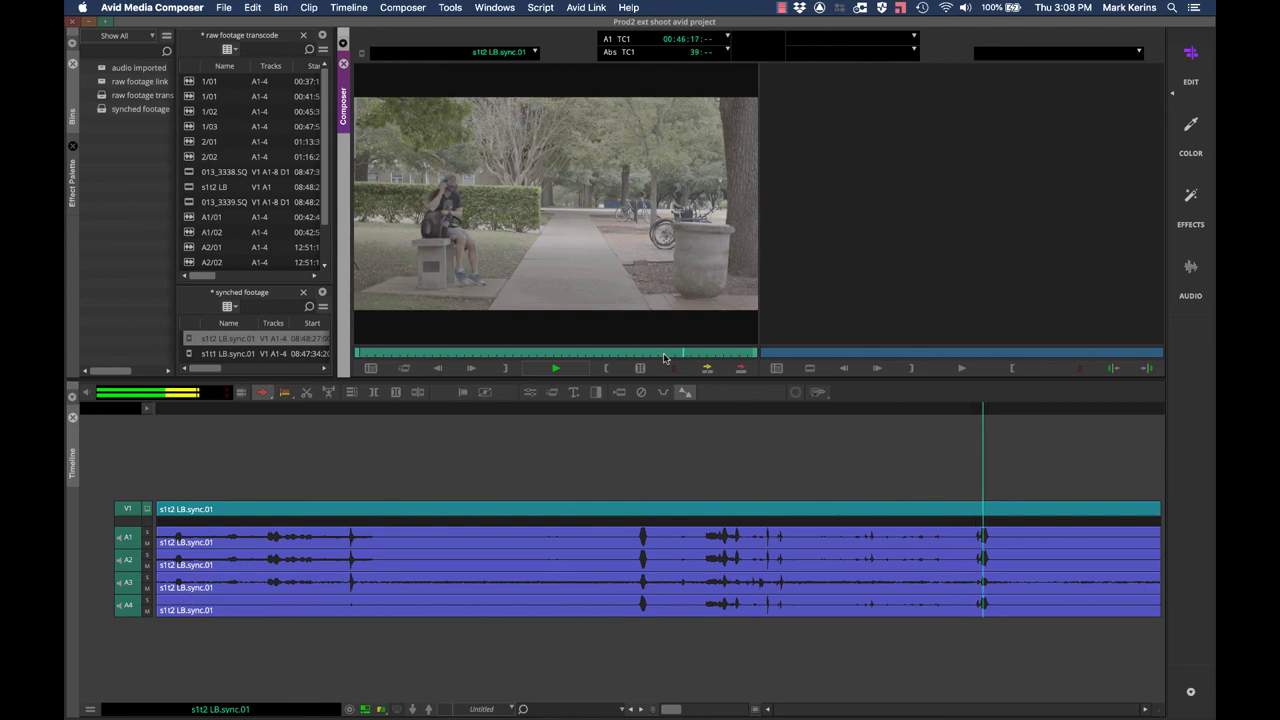
pyautogui.press('space')
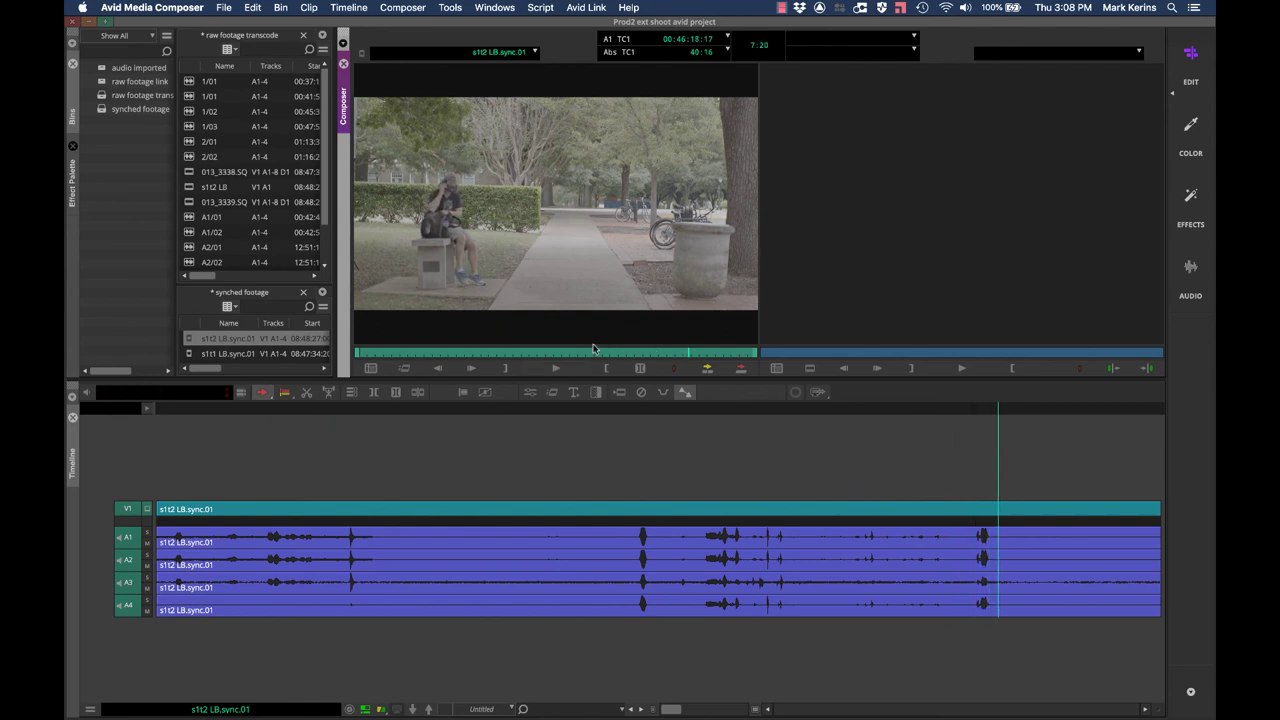
pyautogui.click(192, 343)
# Close the raw footage transcode bin, leaving s1t1 LB.sync.01 and s1t2 LB.sync.01 in view
pyautogui.click(304, 36)
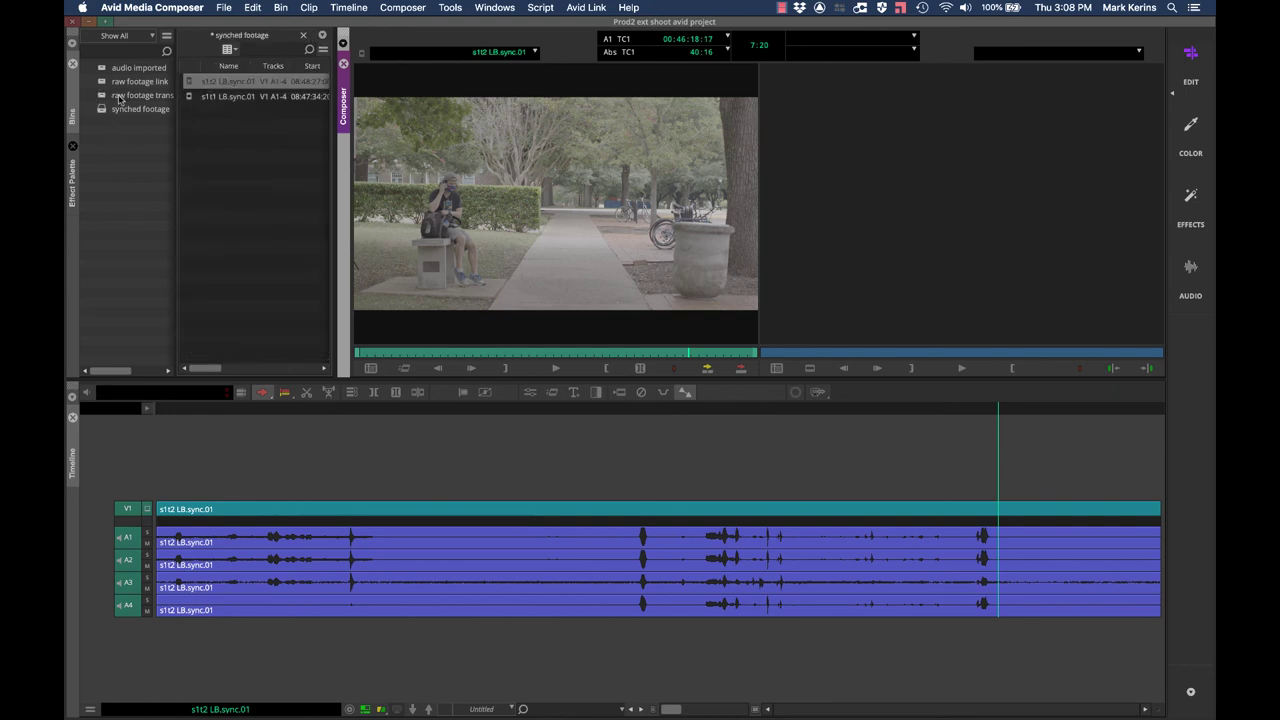